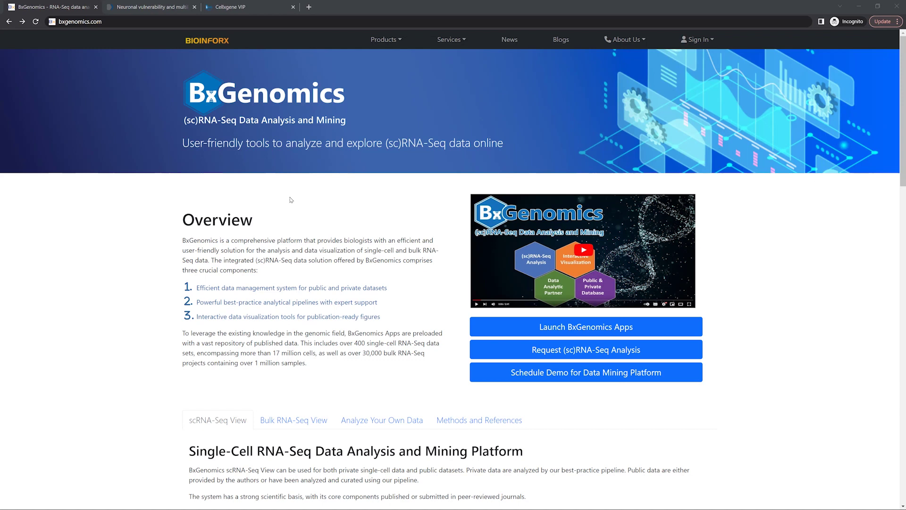
Go from the BxGenomics apps launch page to the scRNA-Seq View sign-in page.
click(584, 329)
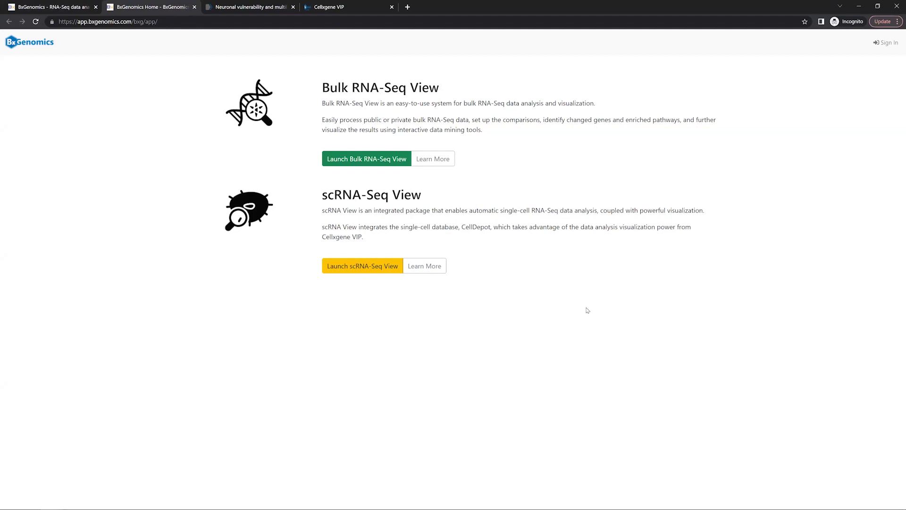
click(381, 270)
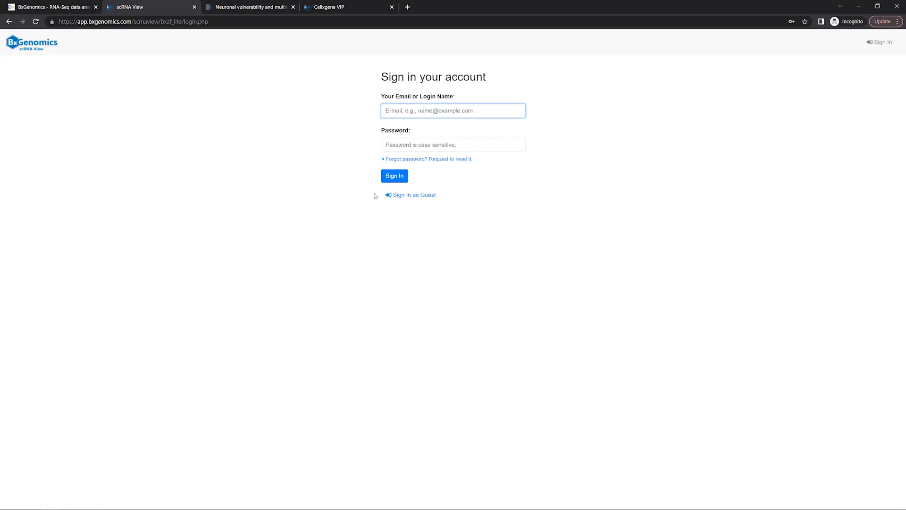
Sign in as guest, filter projects to Human and 2019, and highlight the multiple sclerosis project.
click(411, 197)
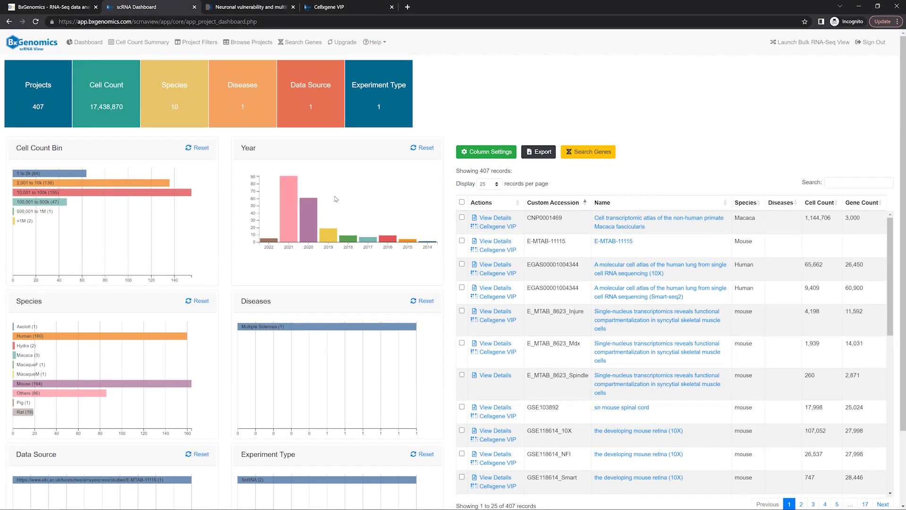
click(129, 339)
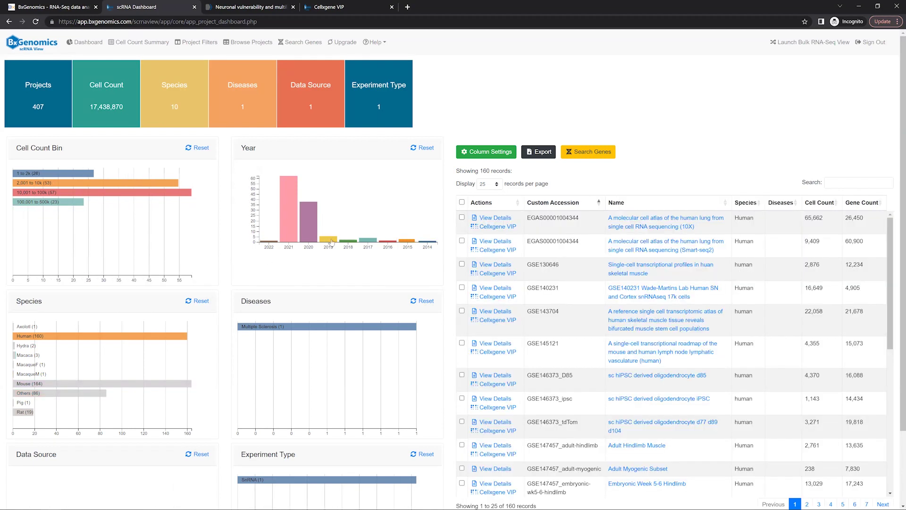
click(332, 241)
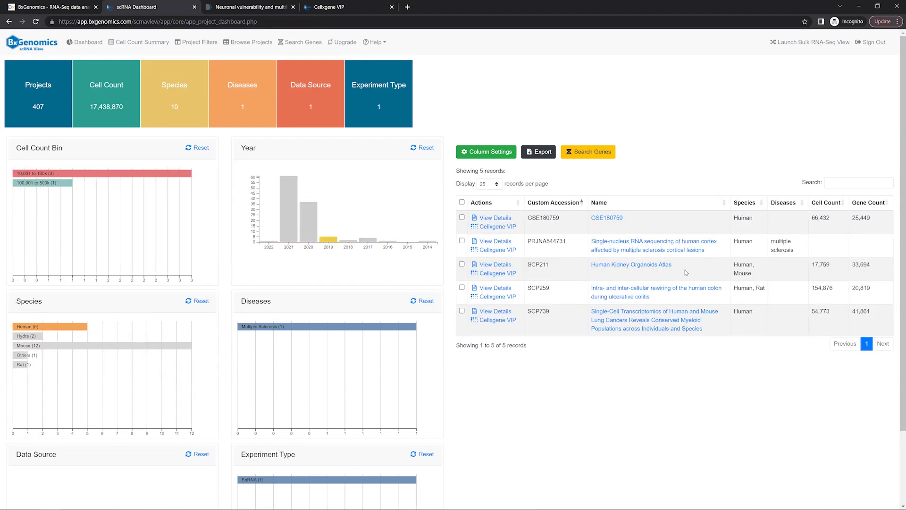
drag(710, 253, 572, 241)
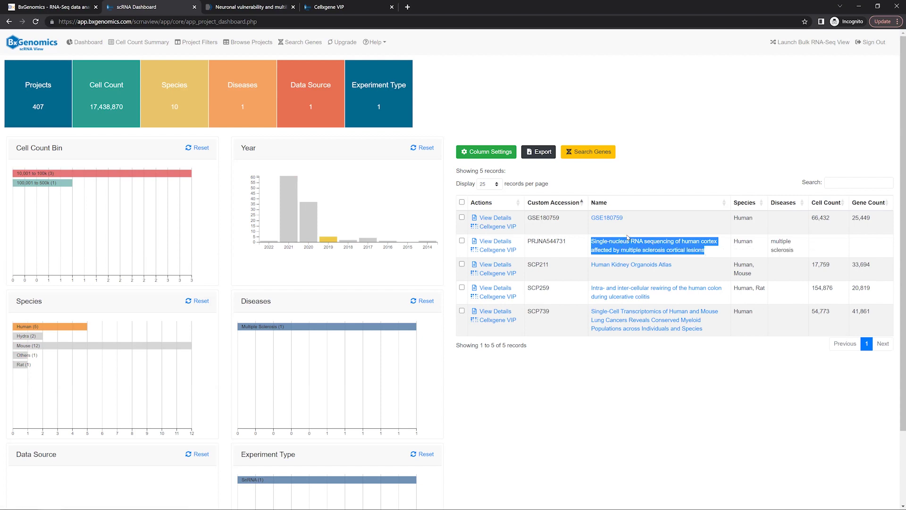
Open the multiple sclerosis project's details and expand its full description.
click(638, 241)
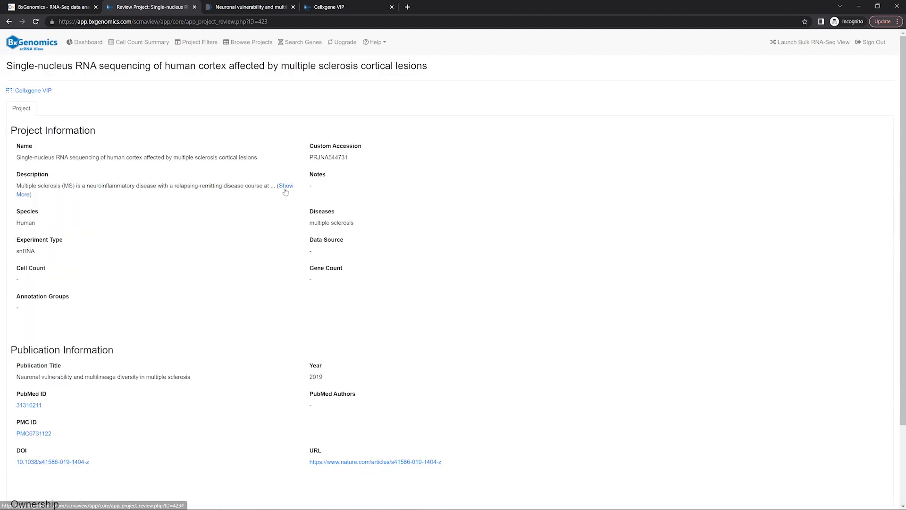
click(286, 188)
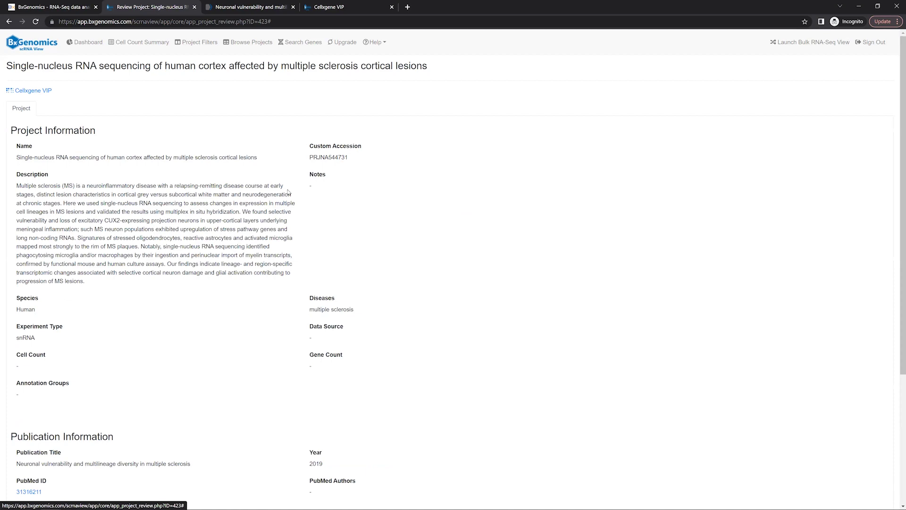
scroll(208, 356, down, 3)
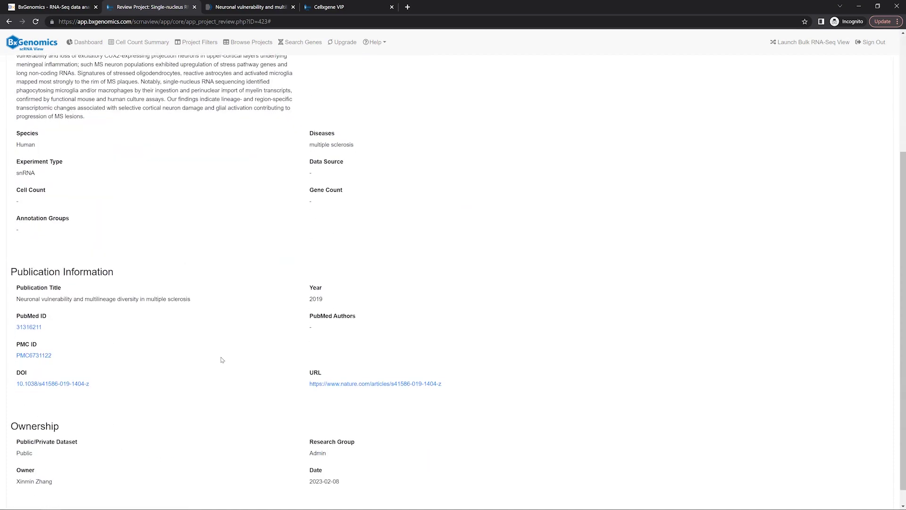
Open the linked PMC article and its PDF, then return to the project details page.
click(46, 357)
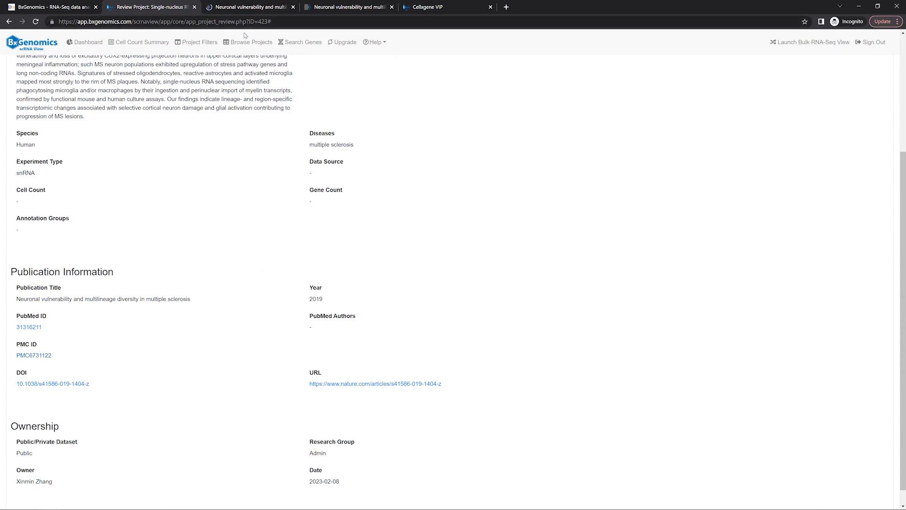
click(251, 5)
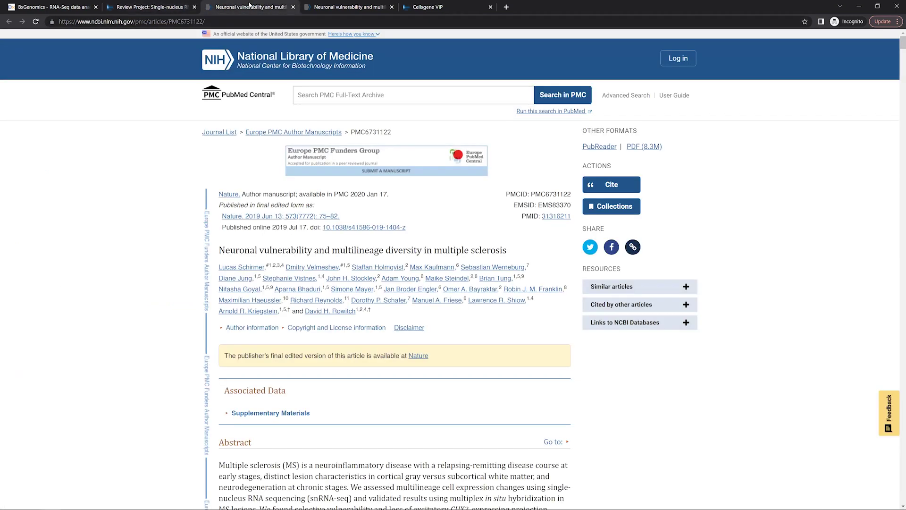
click(324, 8)
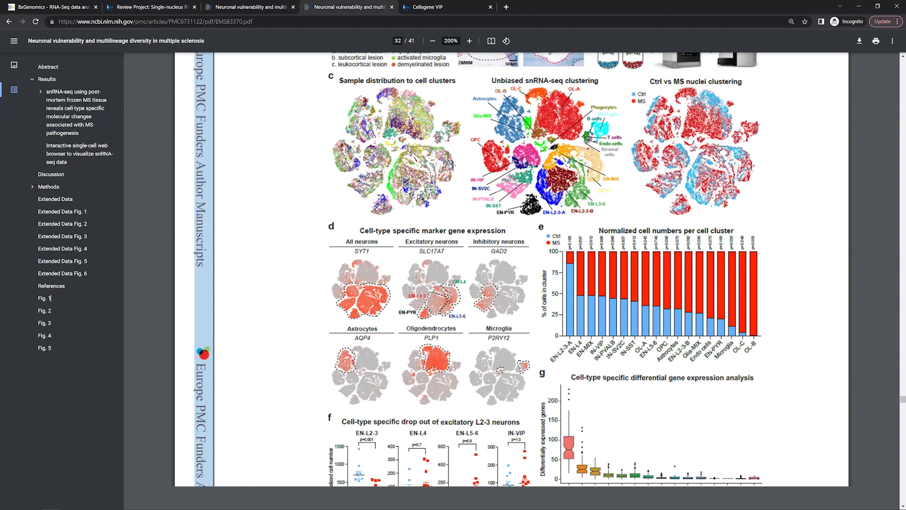
click(151, 7)
scroll(260, 241, up, 4)
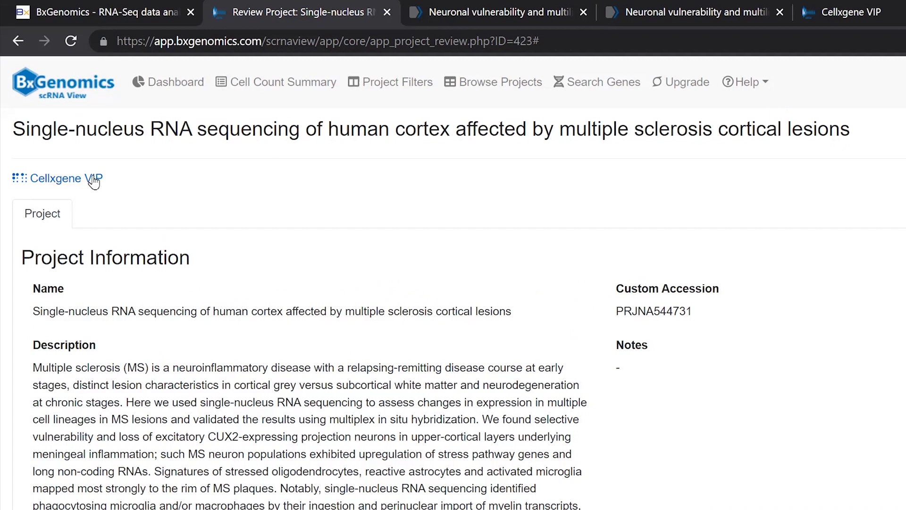
Load the dataset in Cellxgene VIP, compare tsne_harmony and umap_liger, and keep umap_harmony.
click(94, 181)
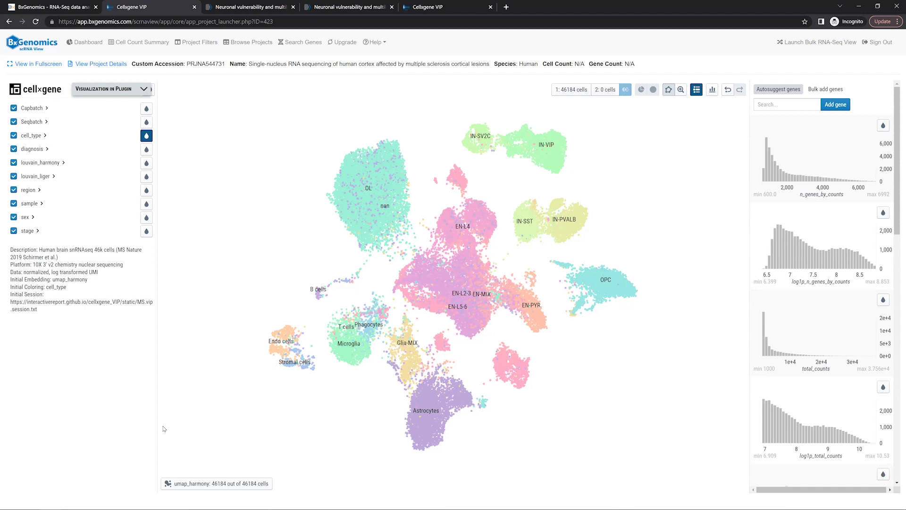
click(175, 484)
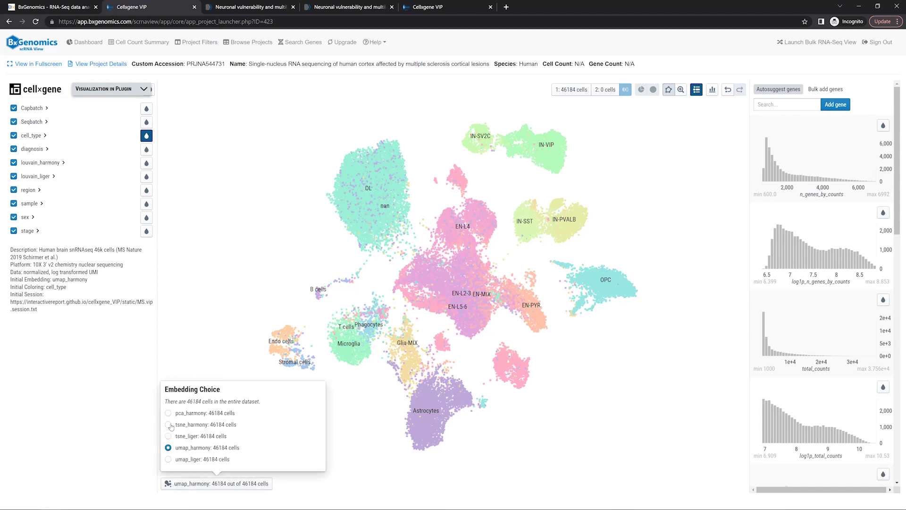
click(169, 425)
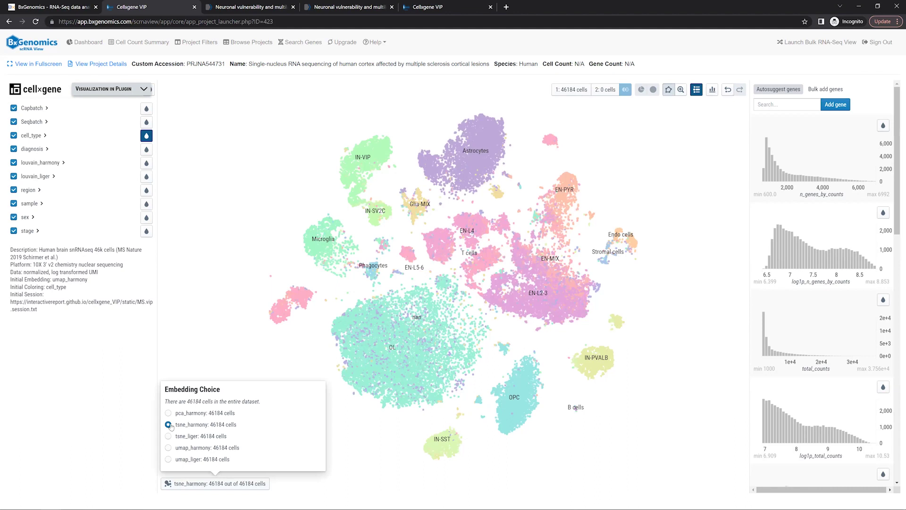
click(169, 460)
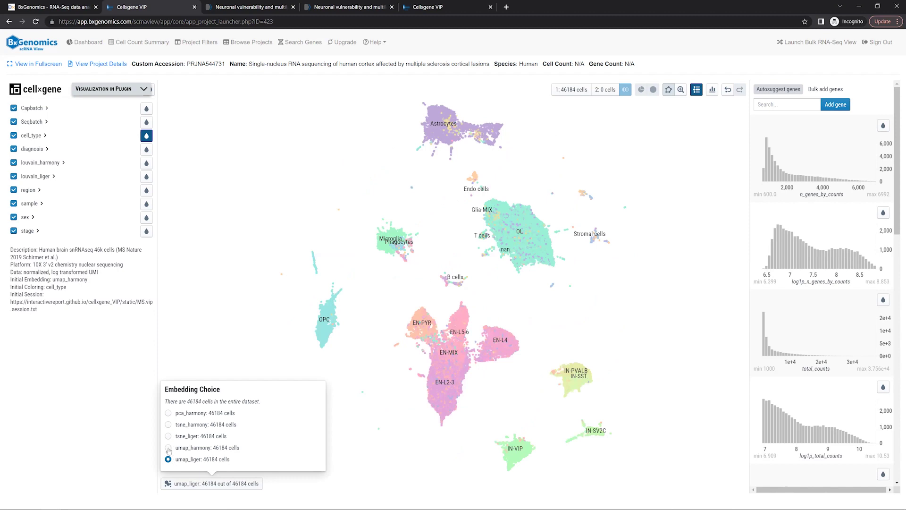
click(169, 448)
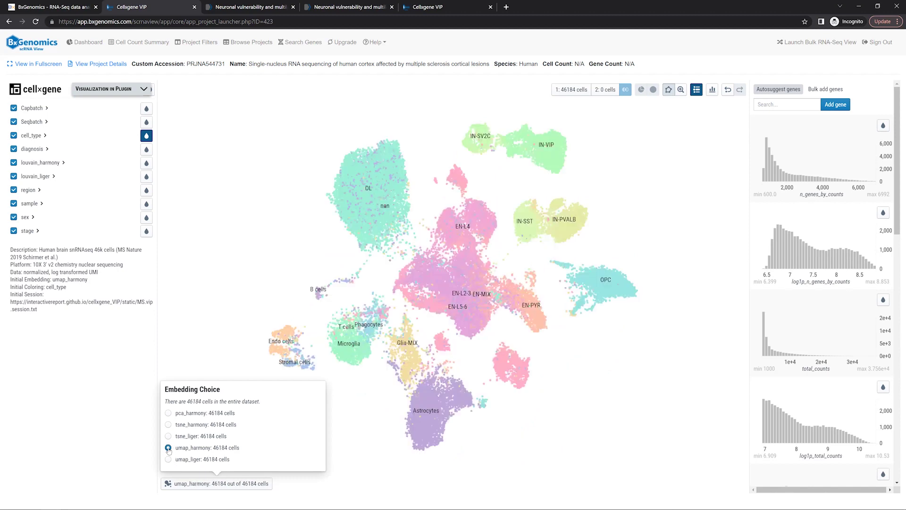
click(190, 484)
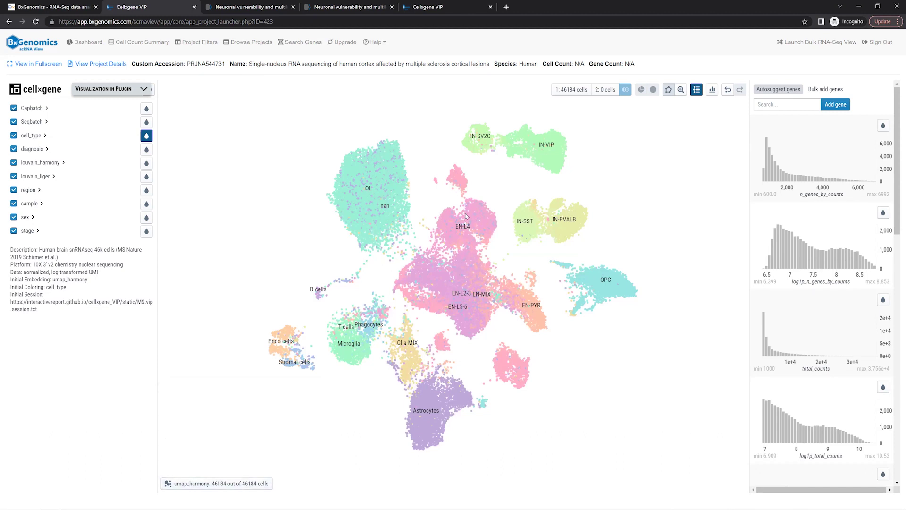
Hide nan-diagnosis cells, subset to the 44079 remaining cells, and store them as selection 1.
click(147, 123)
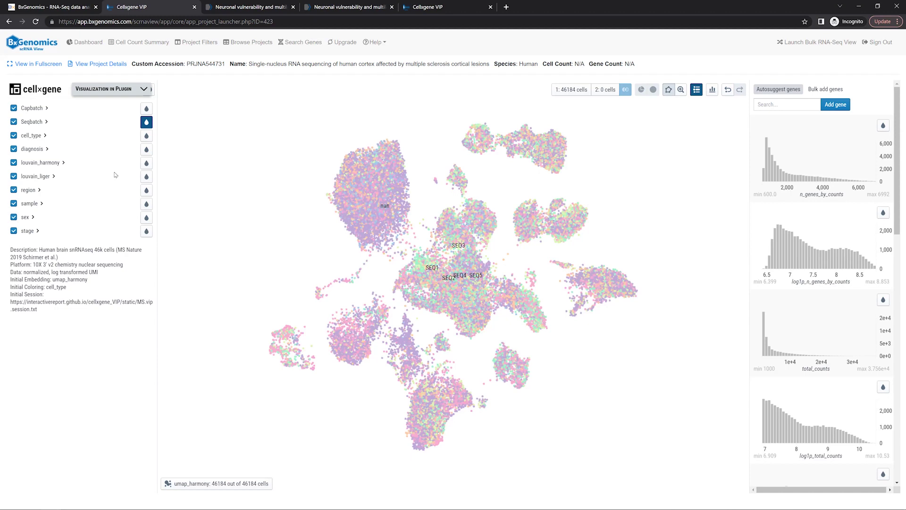
click(146, 136)
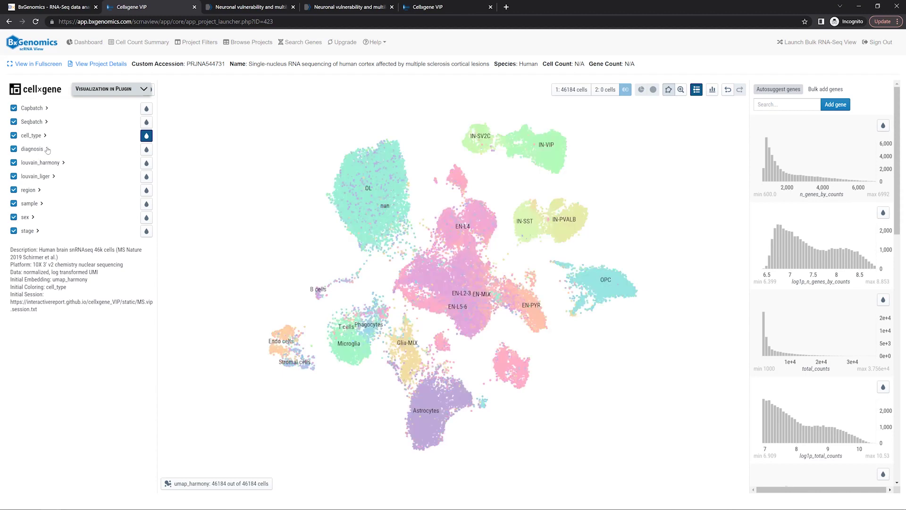
click(70, 189)
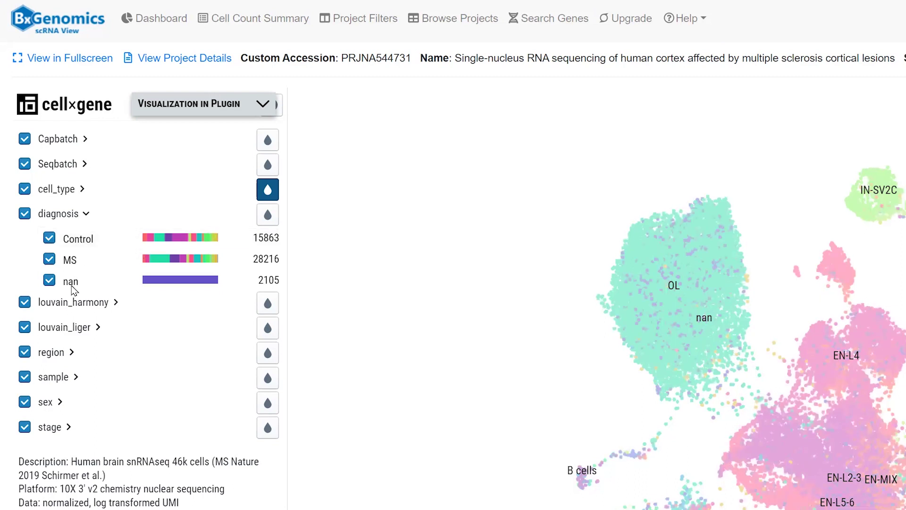
mouse_move(68, 289)
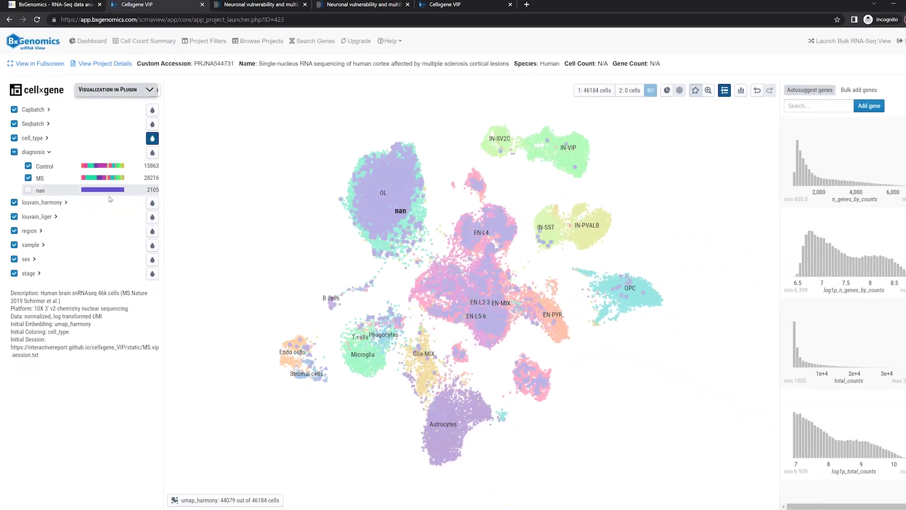
click(255, 291)
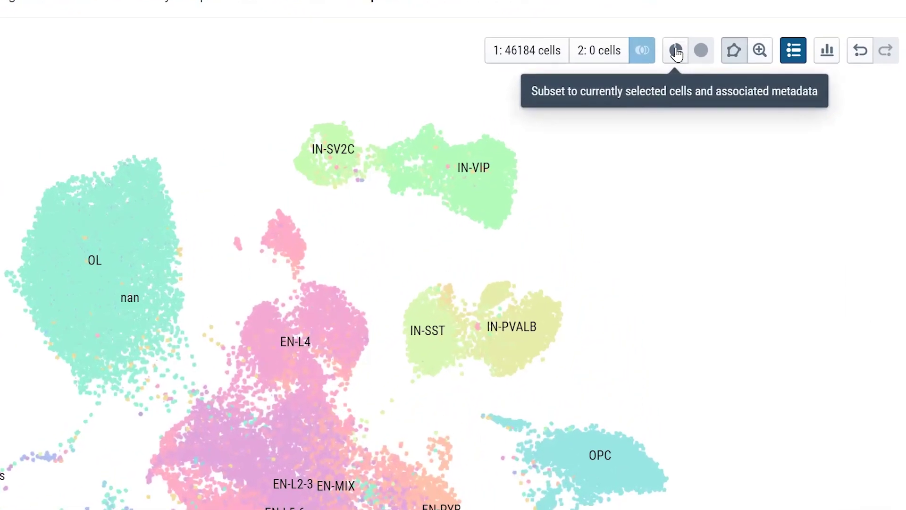
click(677, 51)
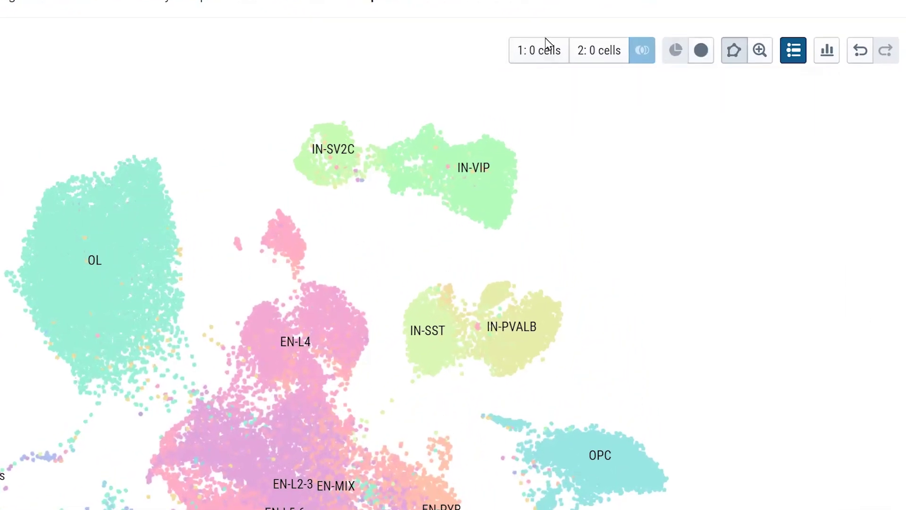
click(532, 61)
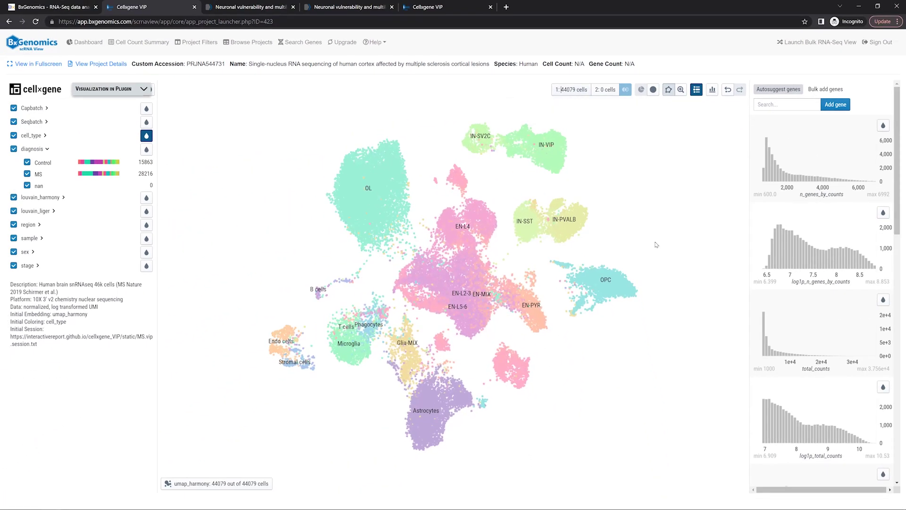
Lasso the IN-SV2C and IN-VIP clusters and store the 3626 cells as selection 2.
mouse_move(506, 110)
mouse_down()
mouse_move(450, 138)
mouse_move(491, 166)
mouse_move(549, 179)
mouse_move(593, 158)
mouse_move(591, 129)
mouse_up()
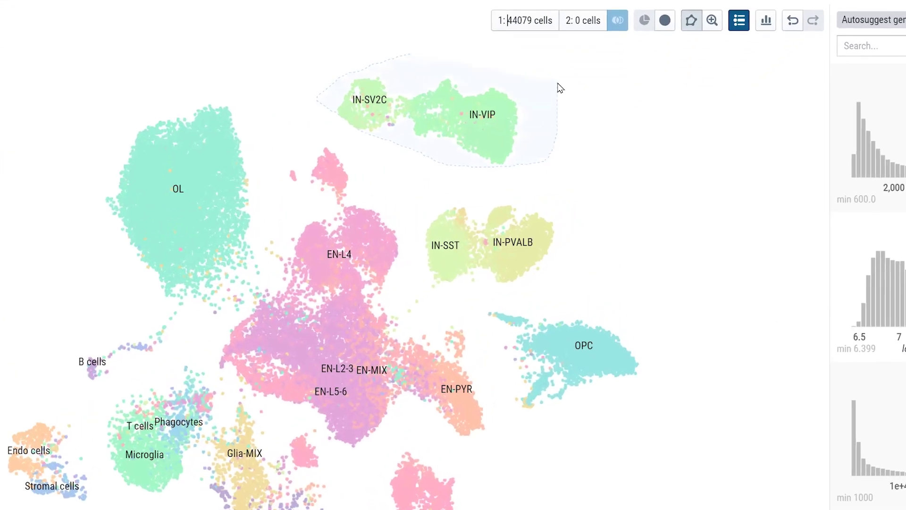
mouse_move(560, 88)
mouse_down()
mouse_move(513, 60)
mouse_move(385, 55)
mouse_up()
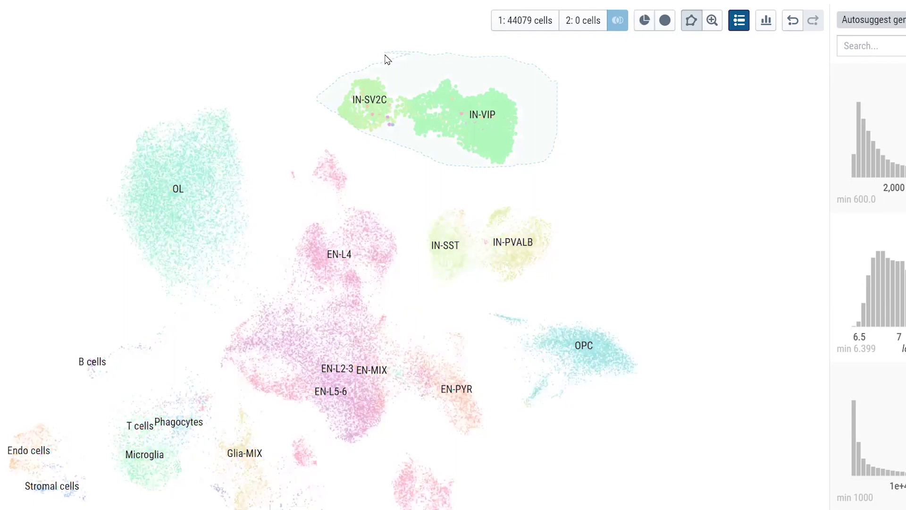
click(586, 31)
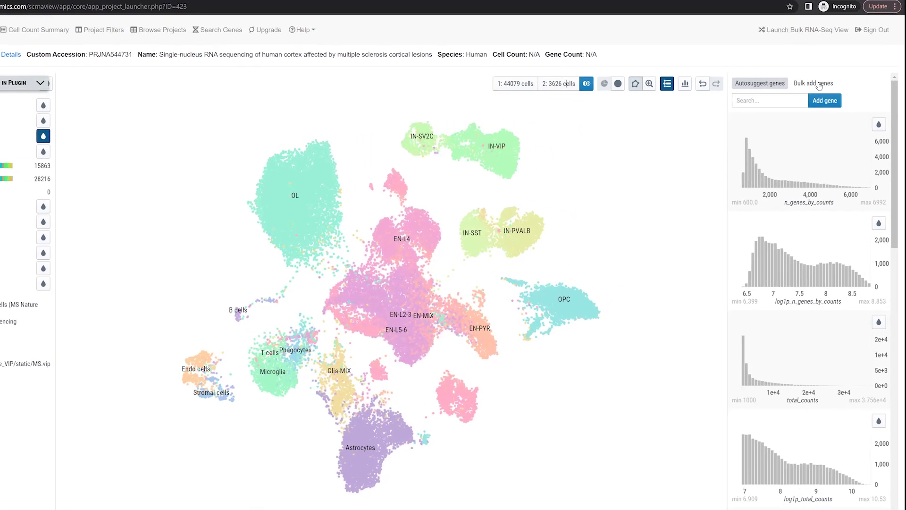
Bulk-add the six marker genes and colour the cells by marker gene expression.
click(826, 88)
click(792, 103)
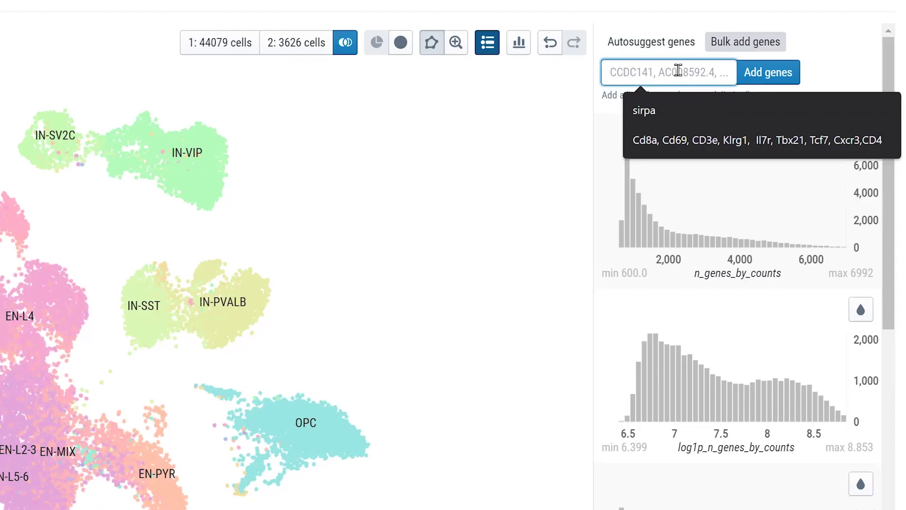
text(AD2, AQP4, PLP1, P2RY12)
click(770, 73)
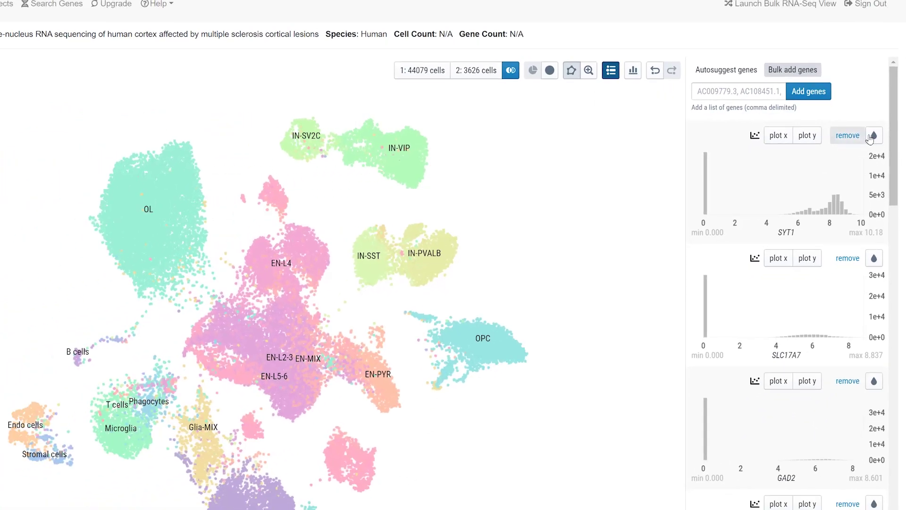
click(874, 136)
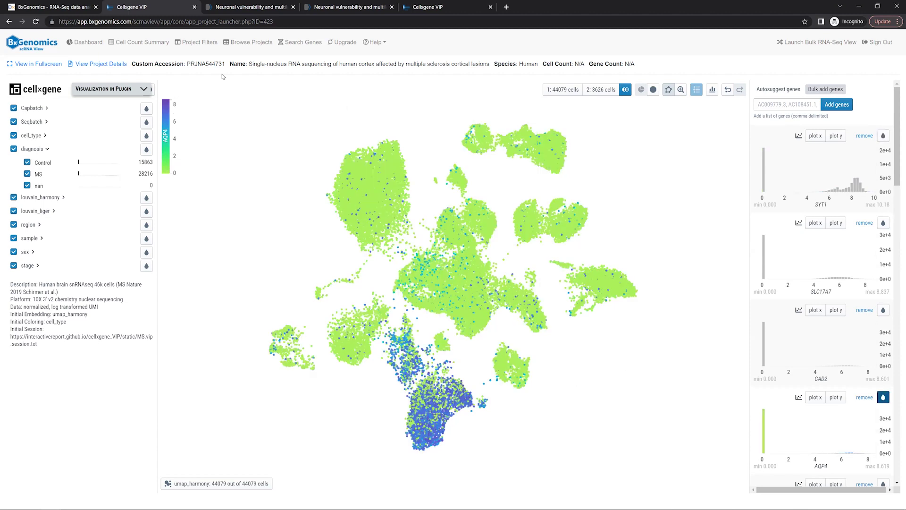
Open the Embedding Plot plugin and enlarge its panel to fill most of the screen.
click(139, 92)
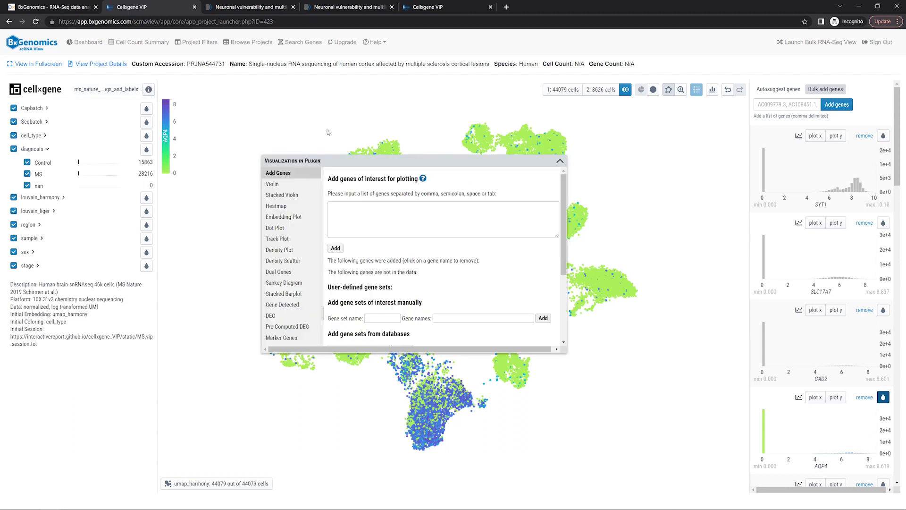
click(297, 217)
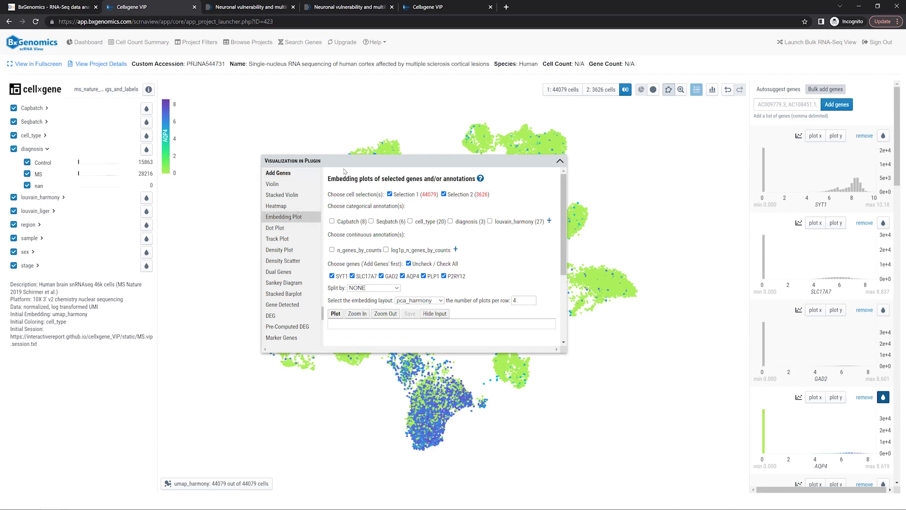
drag(345, 161, 269, 91)
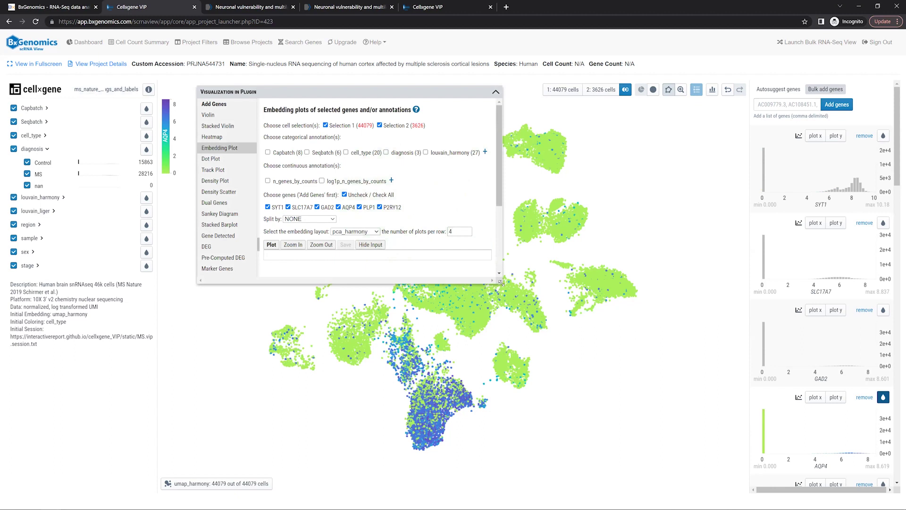
drag(501, 282, 827, 468)
drag(869, 491, 871, 492)
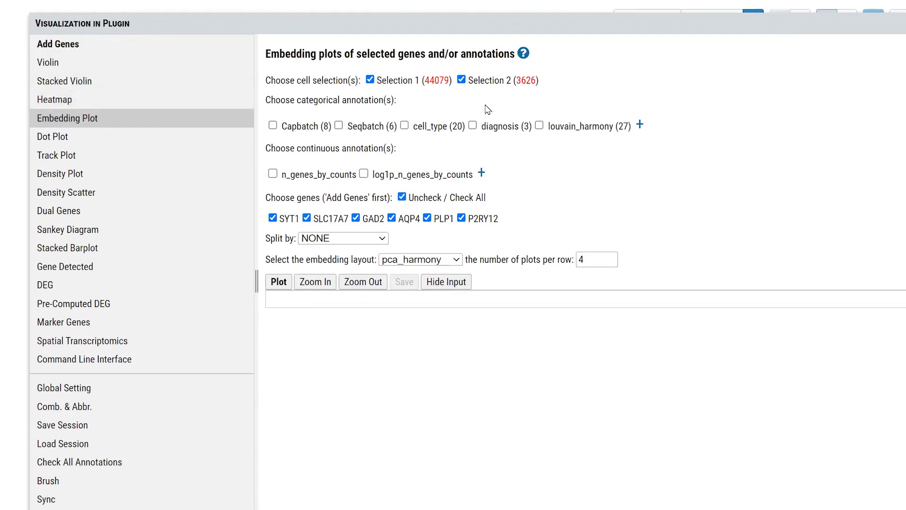
Plot cell_type and the marker genes on umap_harmony, three plots per row.
click(405, 126)
click(425, 263)
click(420, 314)
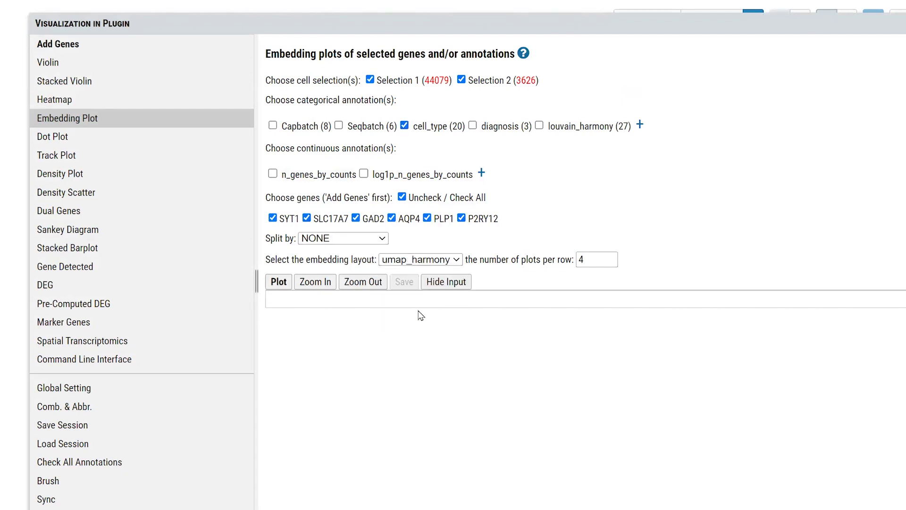
click(609, 265)
click(279, 285)
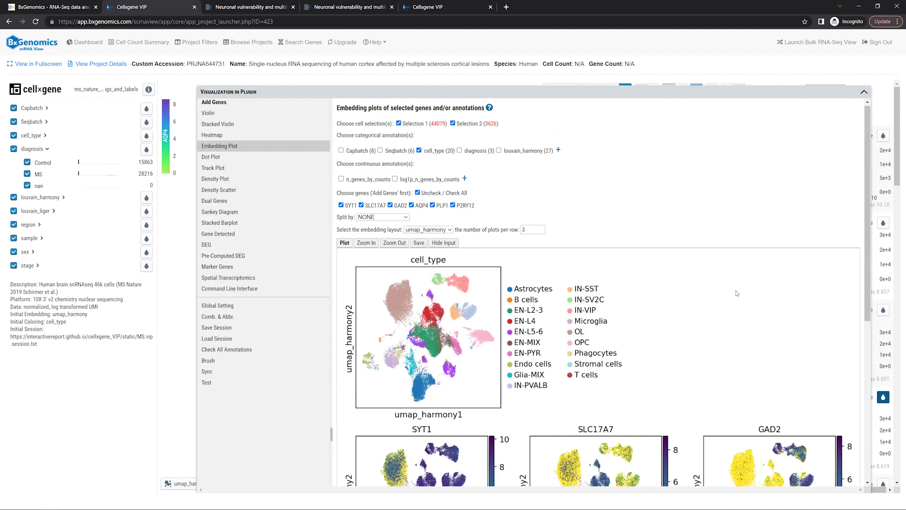
scroll(721, 285, down, 4)
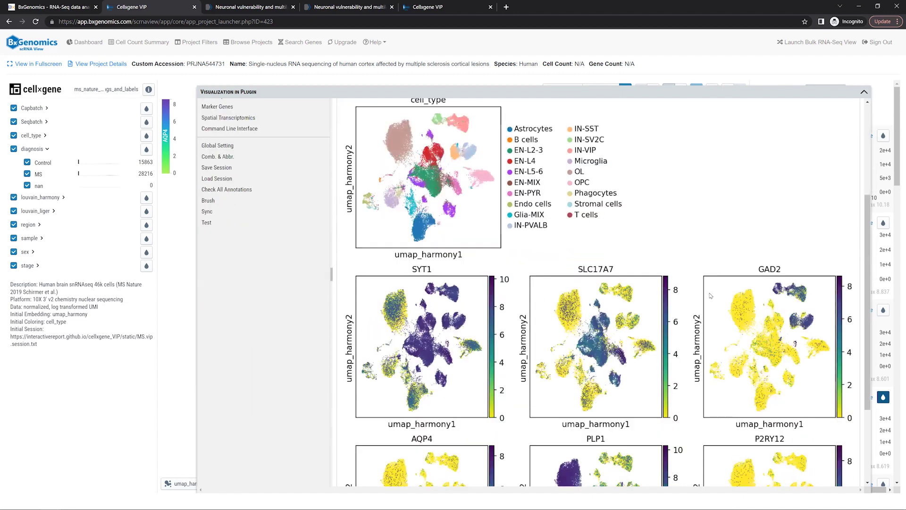
scroll(477, 170, down, 3)
Scroll the paper's PDF to page 32's Fig. 1 marker-expression panels.
key(ctrl+4)
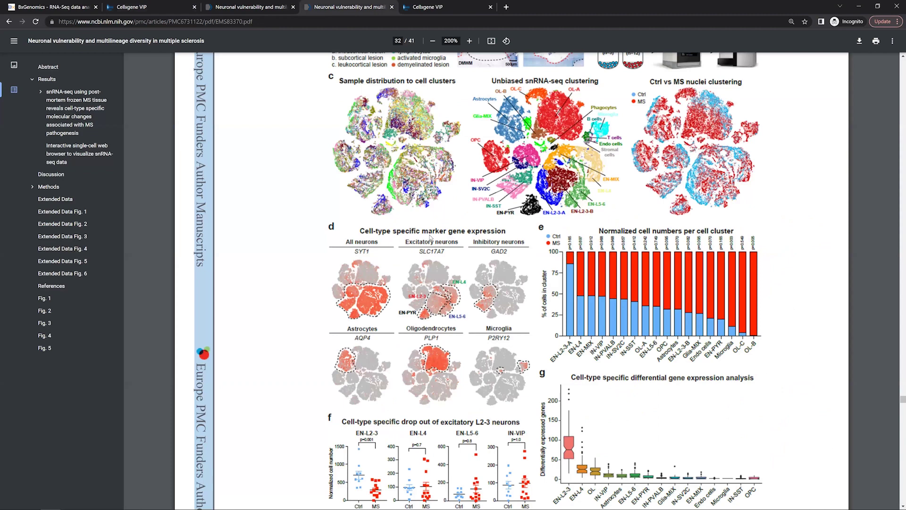
scroll(430, 237, down, 1)
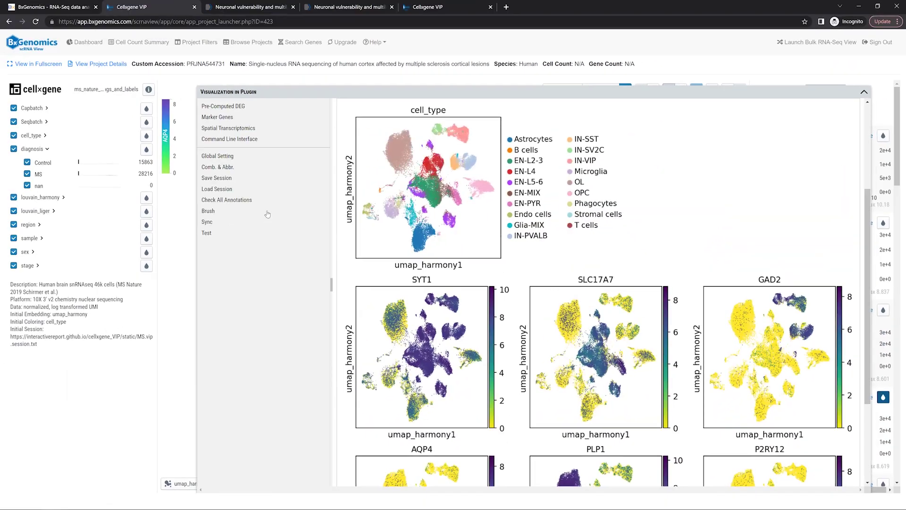
Plot a stacked barplot of cell_type and diagnosis, coloured by diagnosis, shown as proportions.
scroll(267, 215, up, 3)
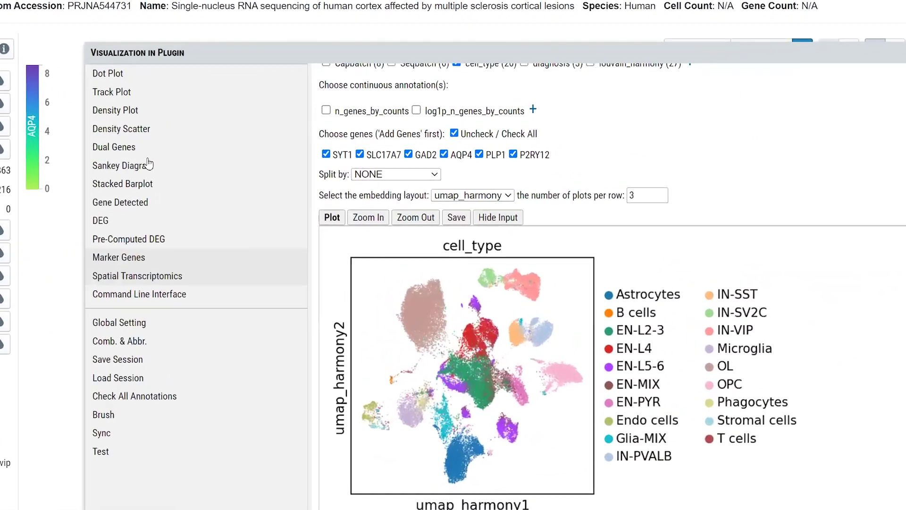
click(122, 183)
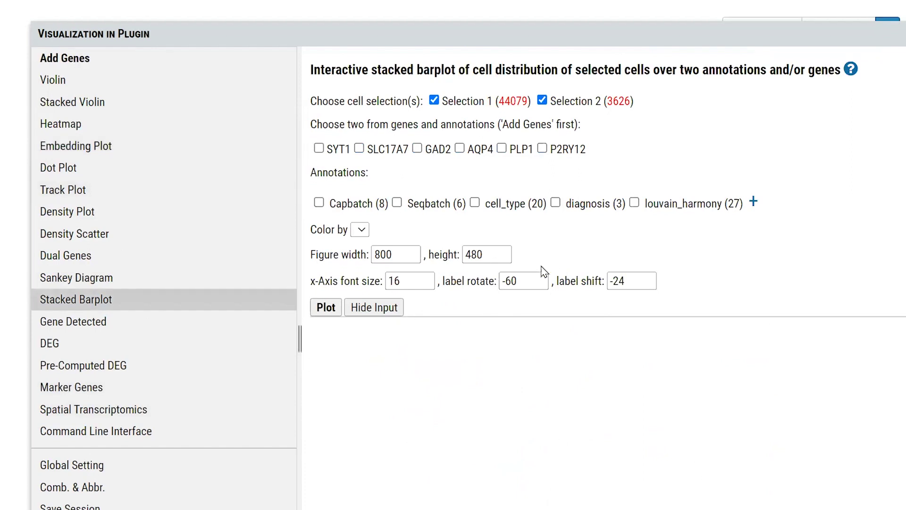
click(475, 203)
click(556, 203)
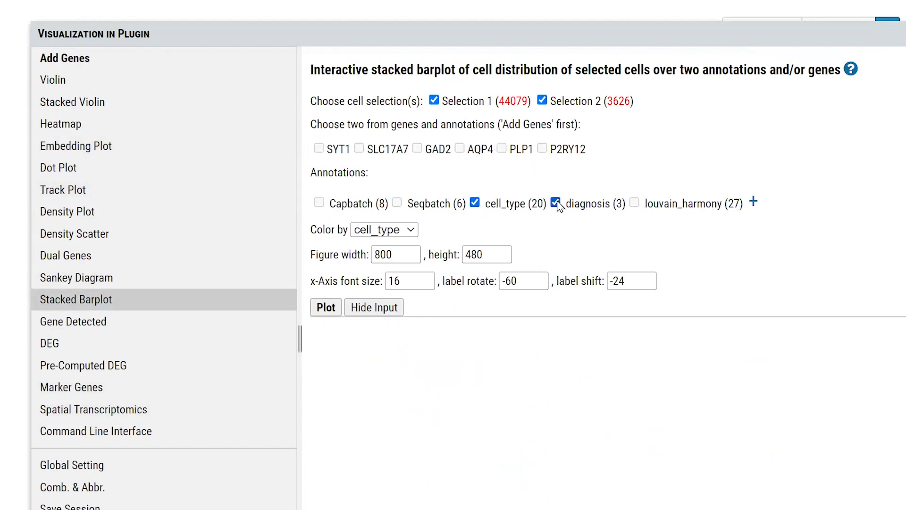
click(401, 231)
click(392, 261)
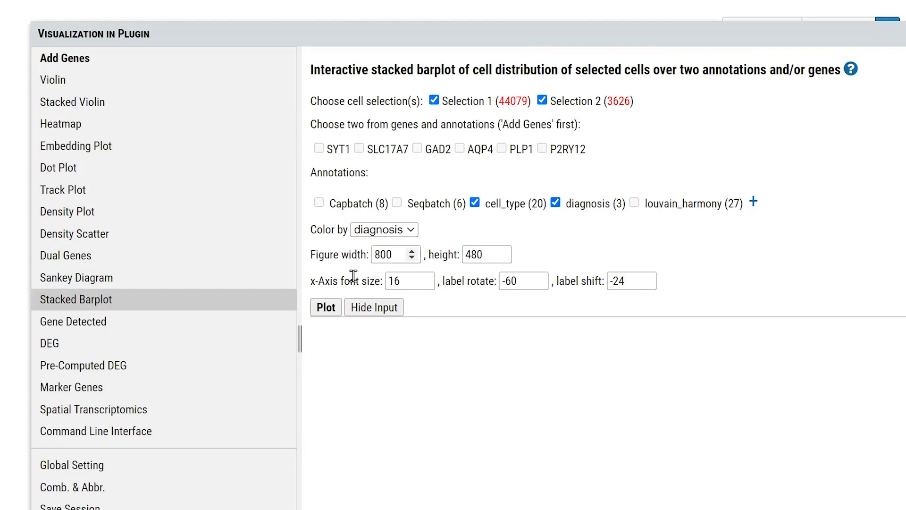
click(326, 307)
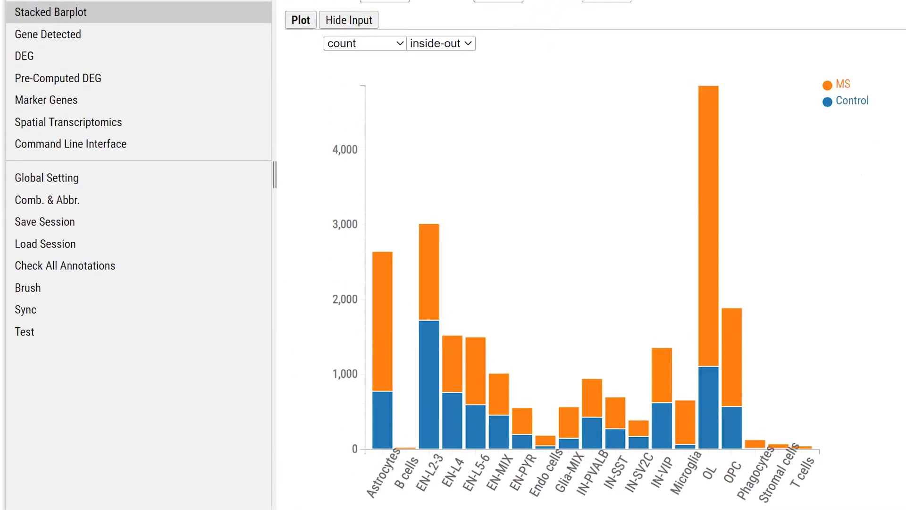
click(376, 44)
click(374, 74)
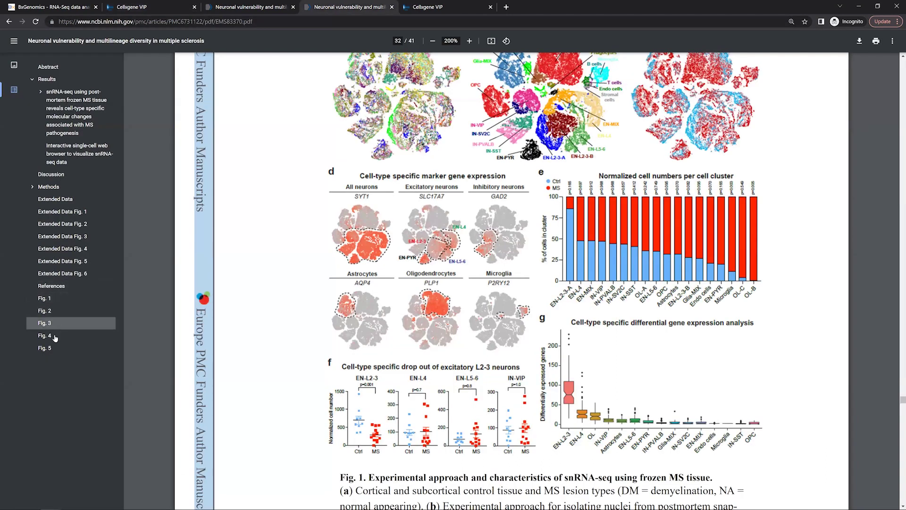
Jump to Fig. 4 in the PDF and scroll to its oligodendrocyte violin panels c and d.
click(47, 335)
scroll(627, 239, down, 8)
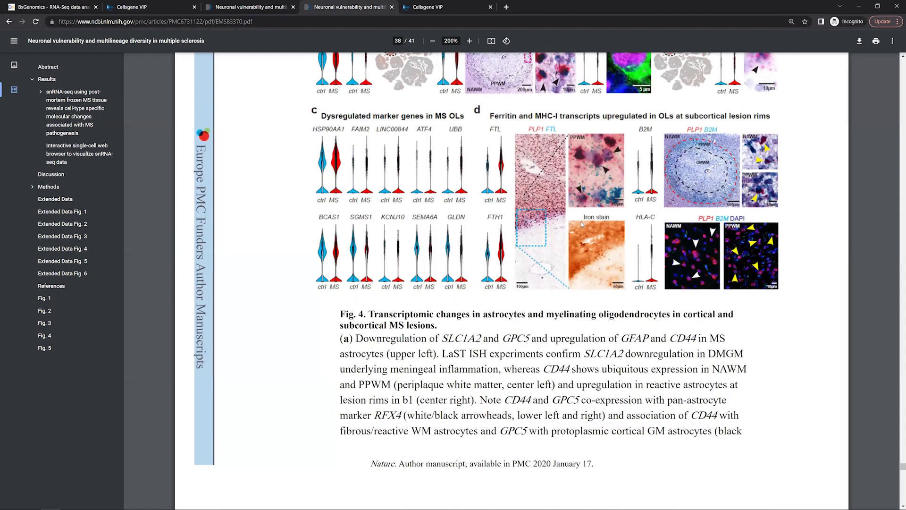
scroll(582, 223, down, 1)
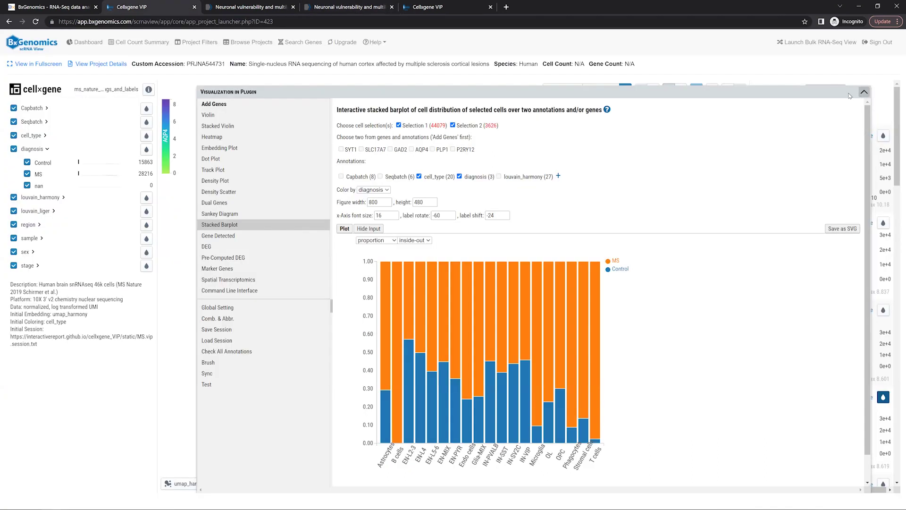
Add FTL and FTH1 to the gene list via Bulk add genes.
click(851, 96)
click(795, 107)
text(F)
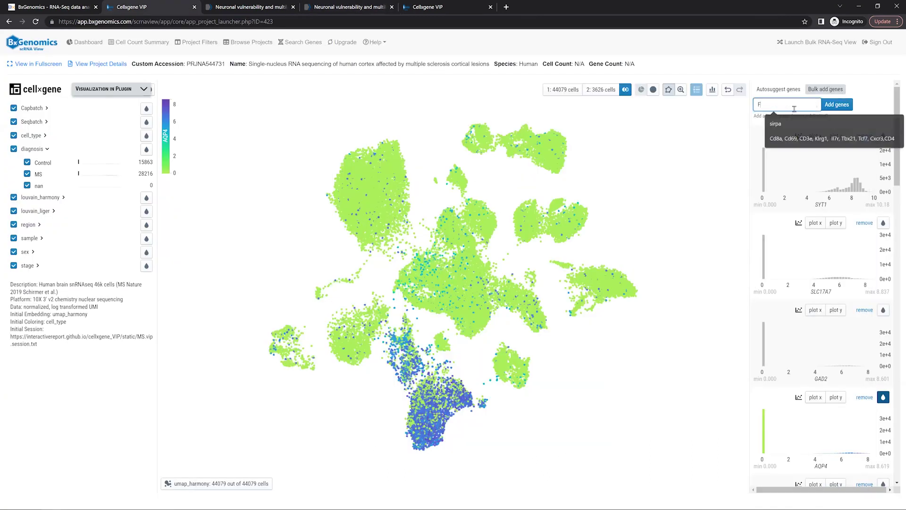
text(TL, FTH1)
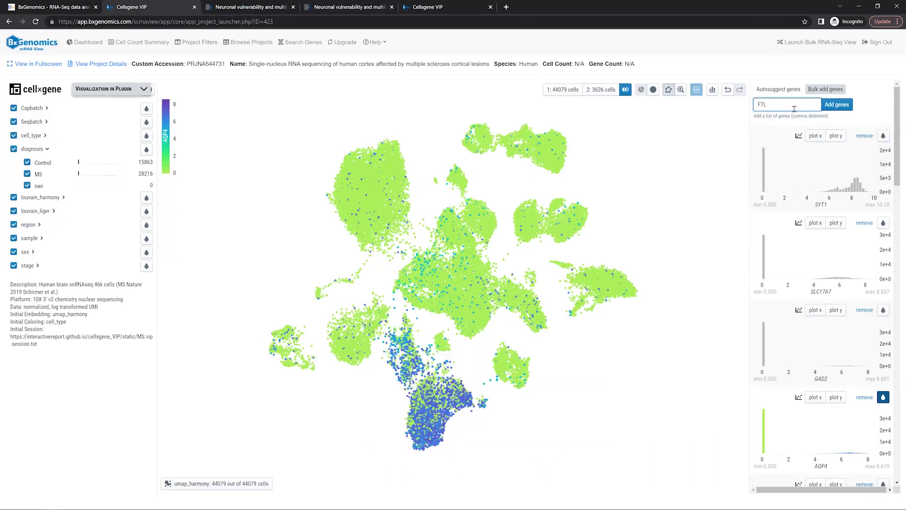
click(838, 105)
Select only the 9718 OL cells under cell_type.
click(44, 135)
click(13, 135)
click(27, 311)
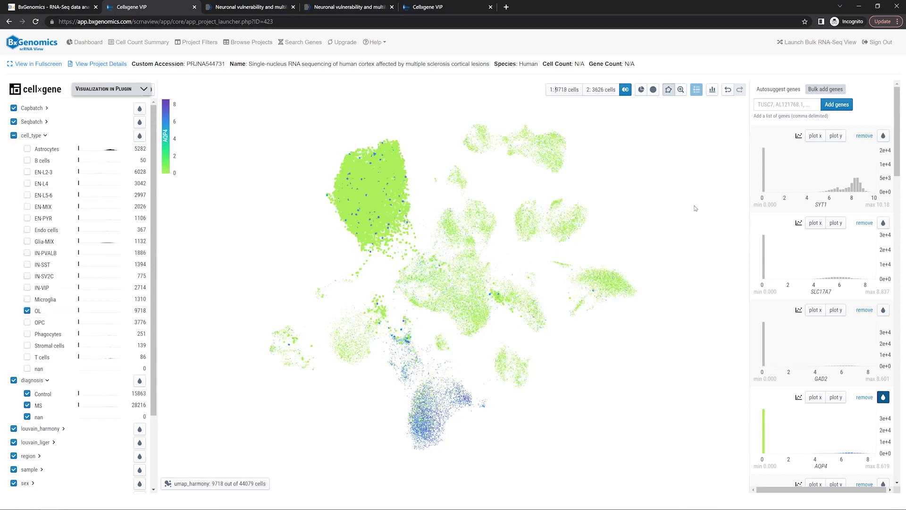
Open the plugin Visualization panel, move it up-left and enlarge it.
click(143, 90)
drag(339, 145, 320, 94)
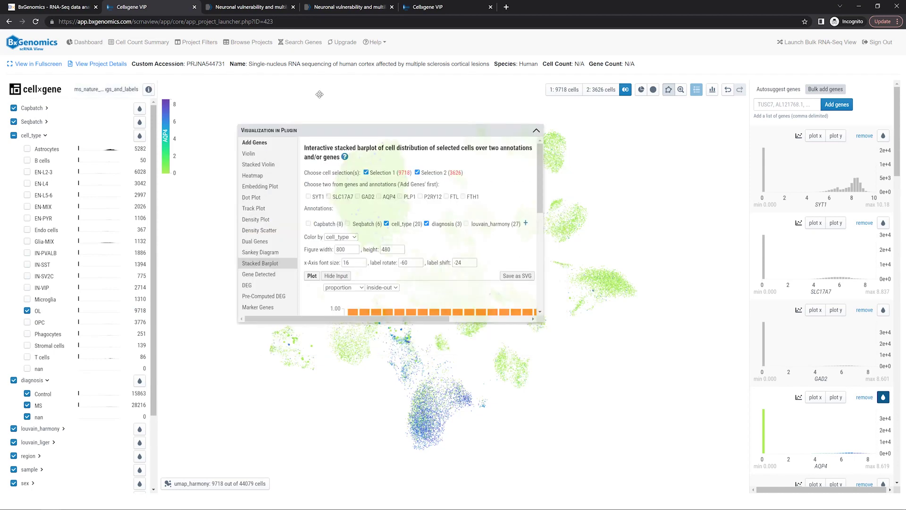
drag(524, 279, 755, 450)
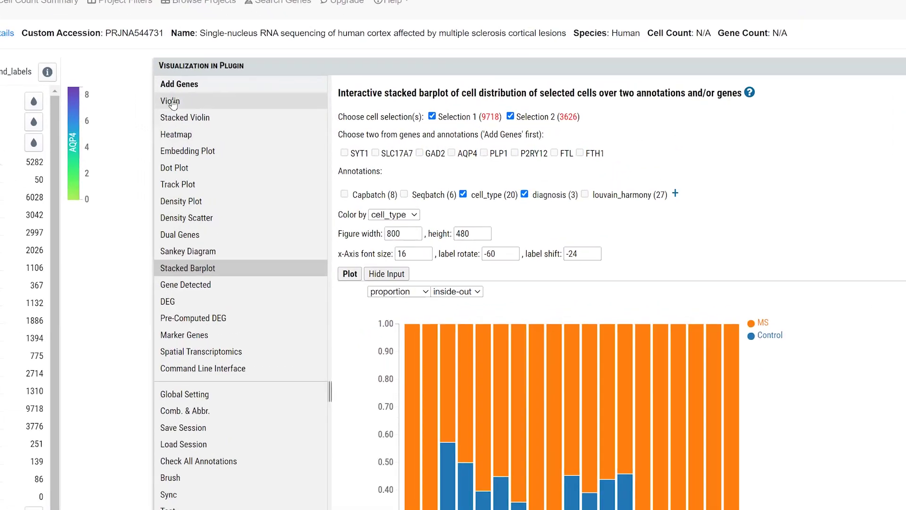
Draw an FTL violin plot with cutoff -1, grouped by diagnosis, zoomed out to fit.
click(236, 108)
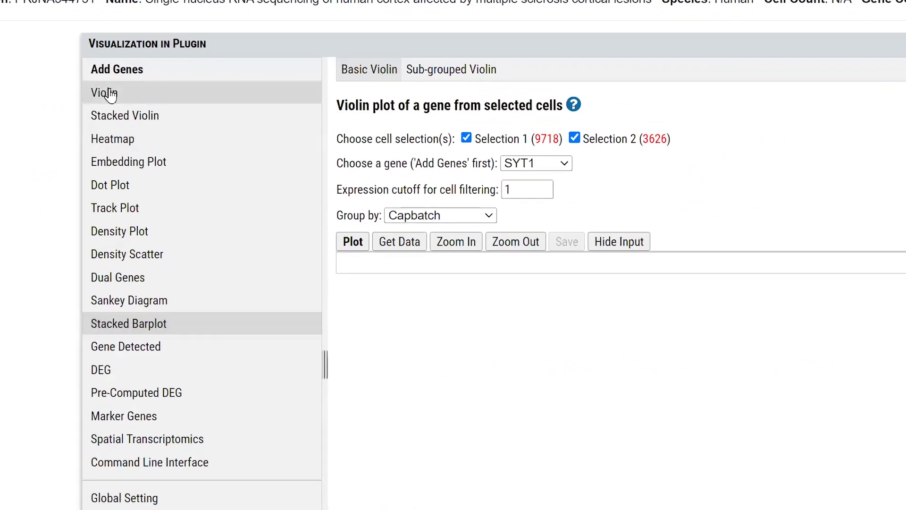
click(577, 166)
click(558, 285)
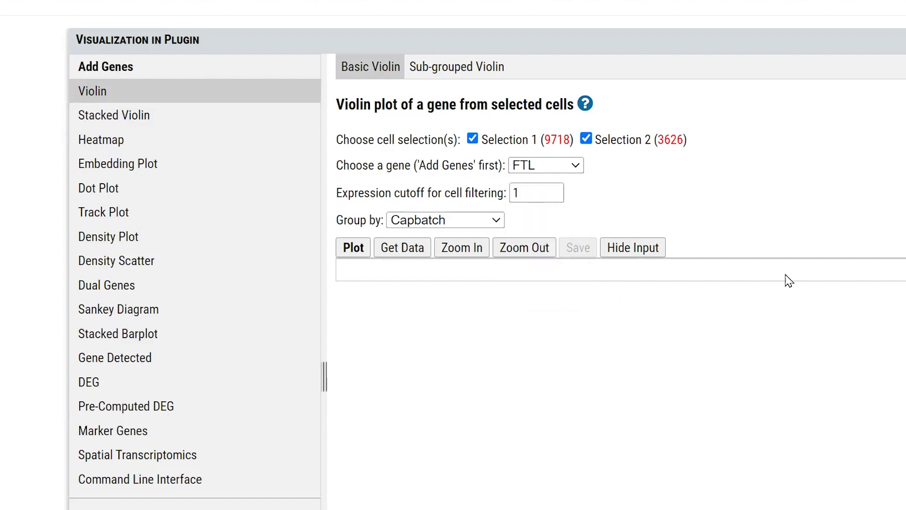
click(529, 194)
key(BackSpace)
text(-1)
click(465, 229)
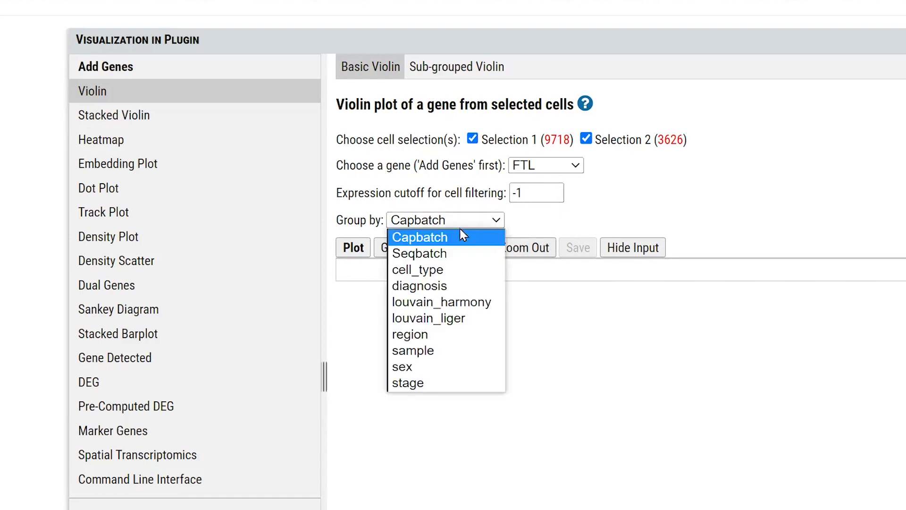
click(448, 288)
click(524, 251)
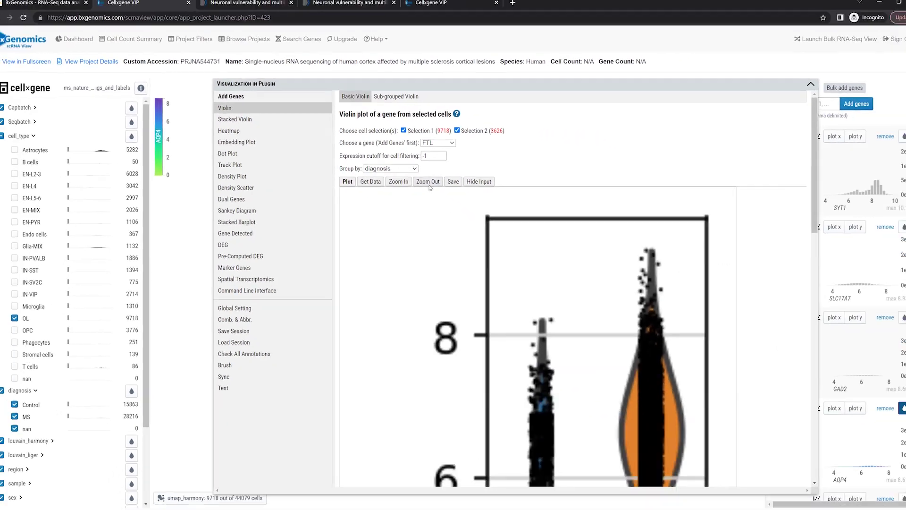
click(428, 181)
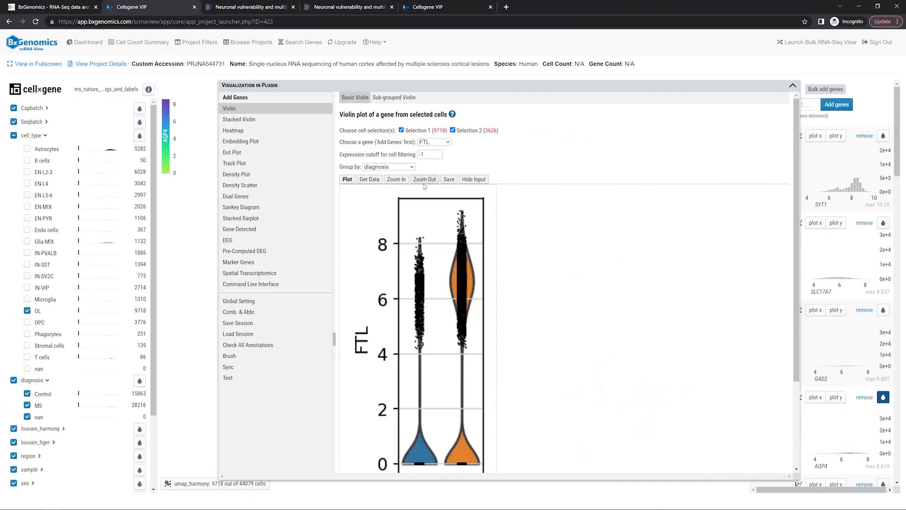
click(424, 183)
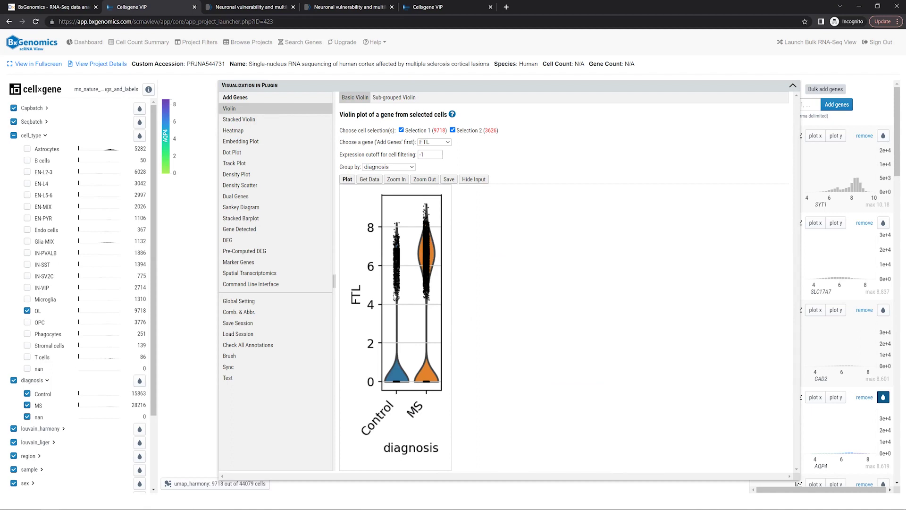
Redraw the violin plot for FTH1 comparing Control and MS.
click(435, 142)
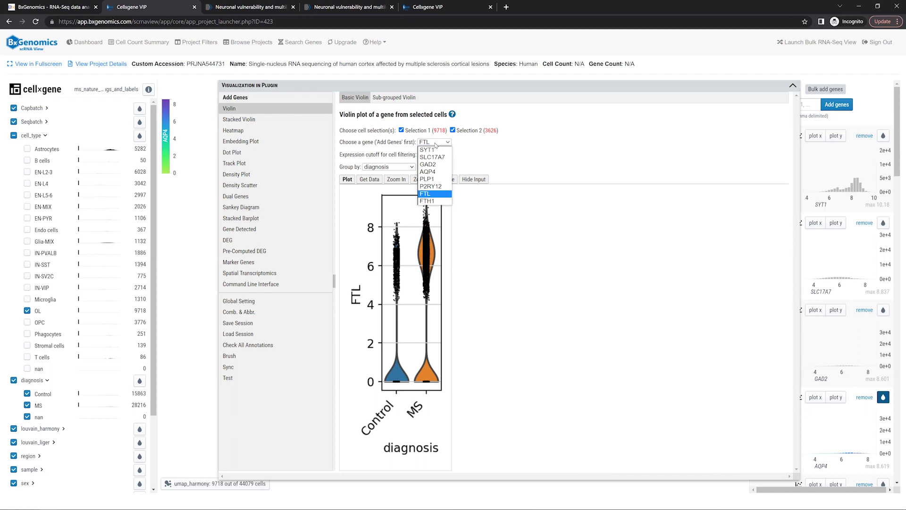
click(429, 201)
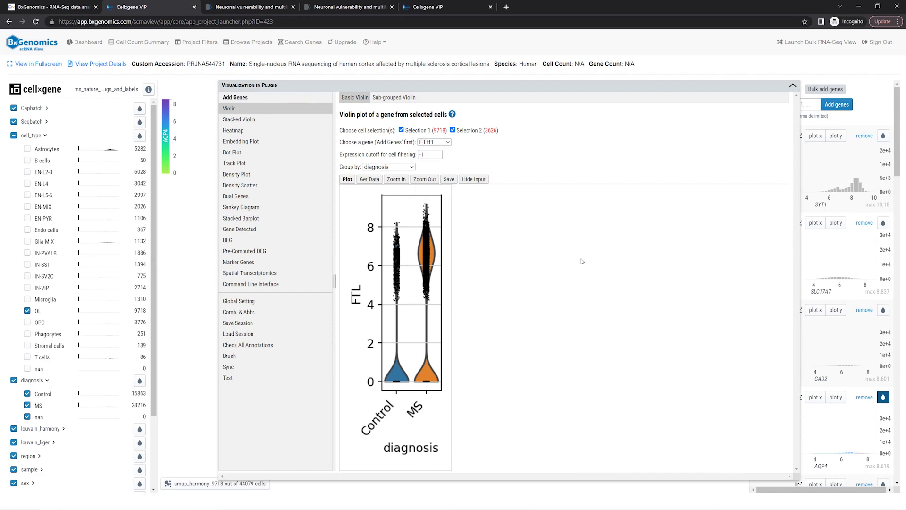
click(346, 181)
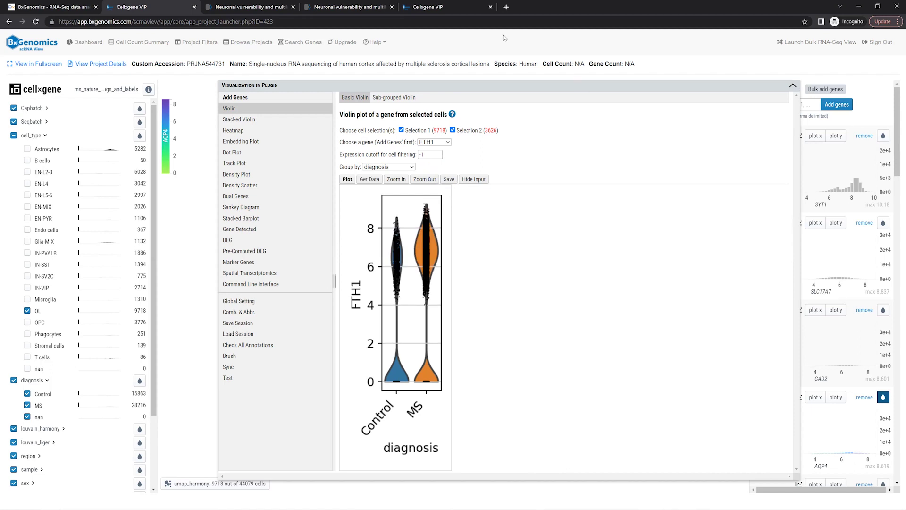
click(457, 10)
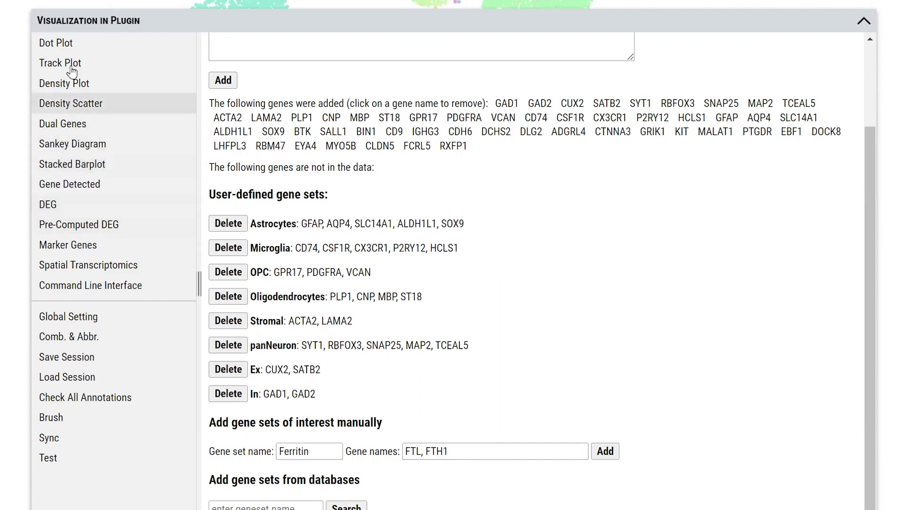
Draw the marker gene set dot plot across cell types and open its VIP Dot Plot help.
click(65, 42)
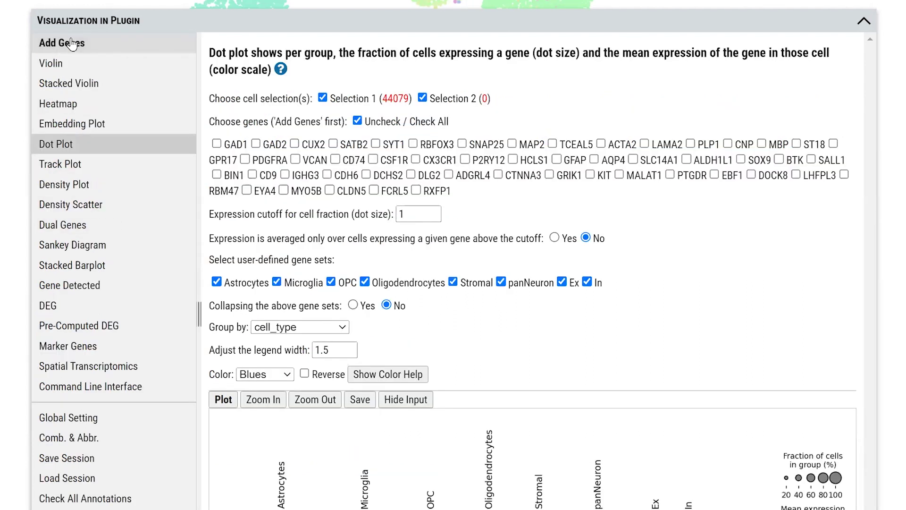
click(223, 400)
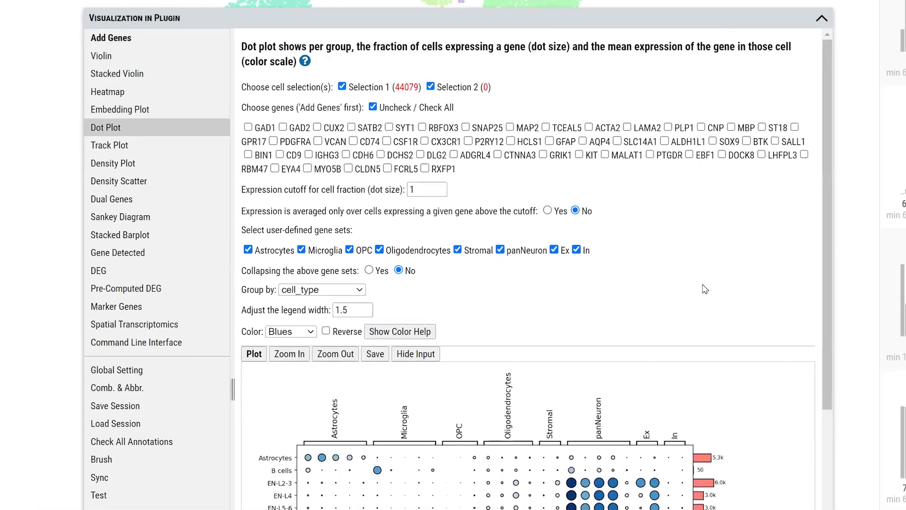
scroll(693, 264, down, 4)
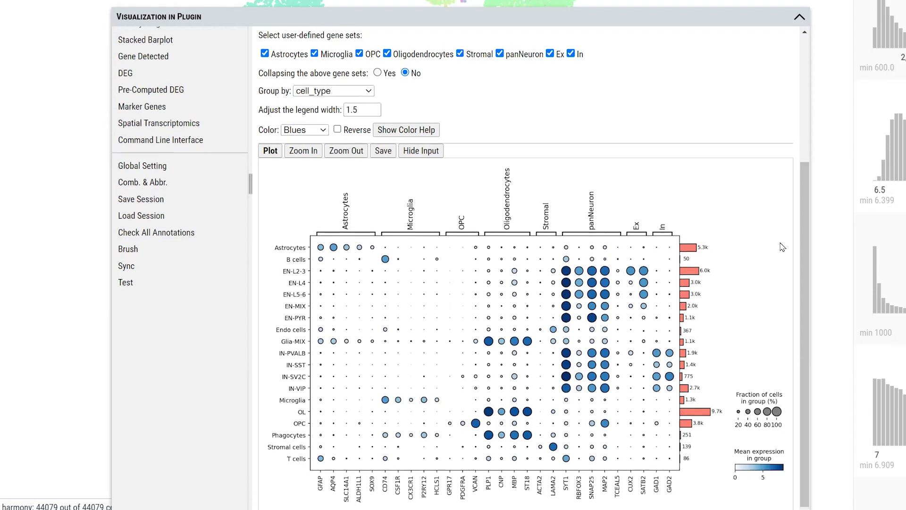
scroll(779, 245, up, 3)
scroll(779, 248, up, 1)
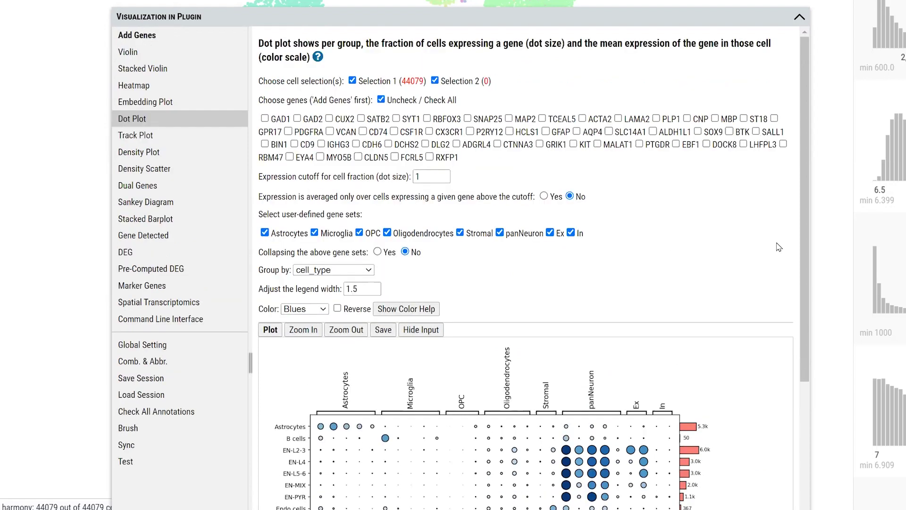
click(320, 57)
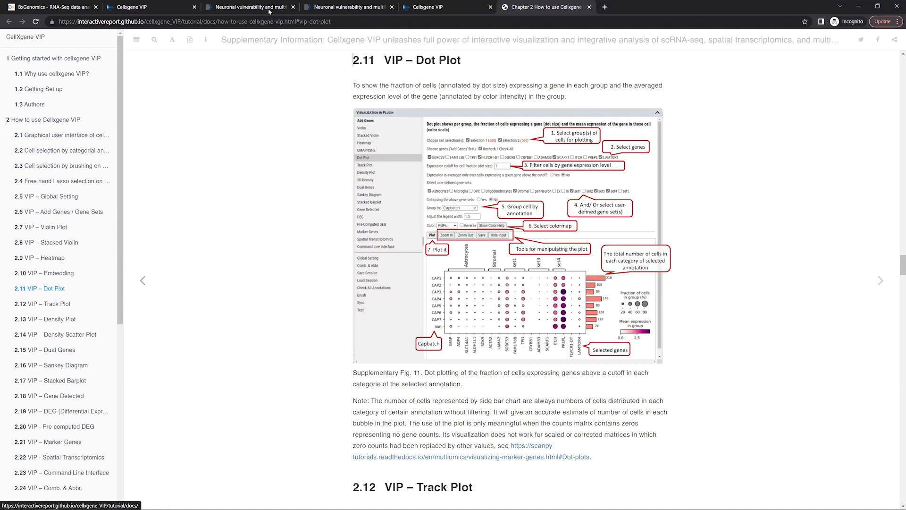
Return from the Dot Plot documentation to the Cellxgene VIP tab.
click(437, 7)
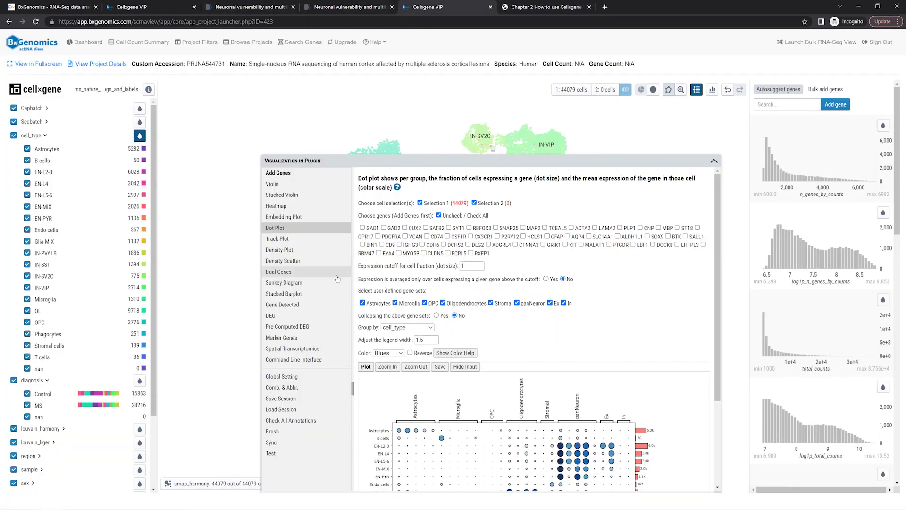
Switch to the bxgenomics.com homepage describing the (sc)RNA-Seq analysis platform.
click(79, 8)
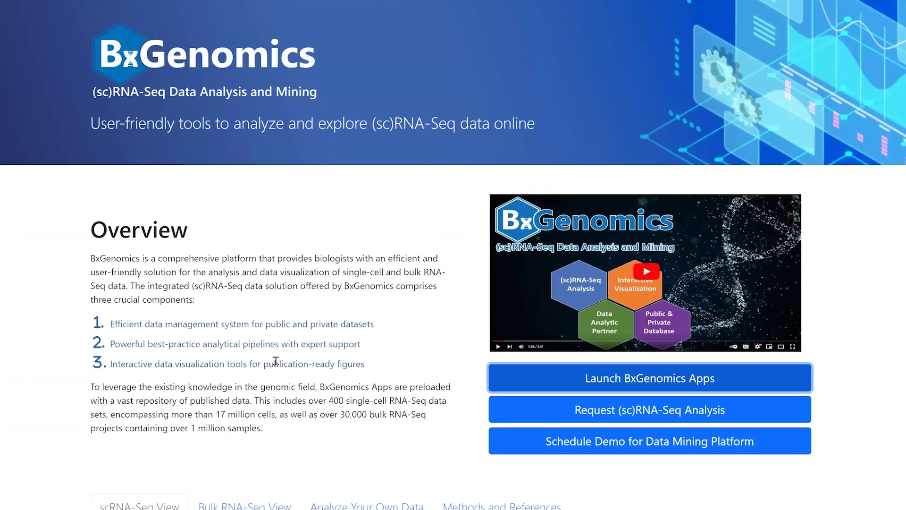